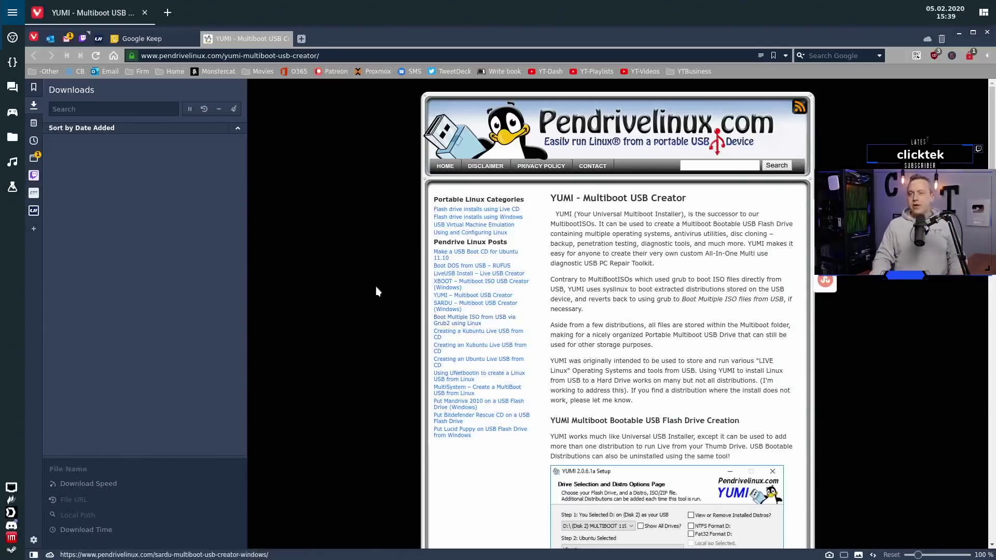
- Launch GParted and switch to the 117.88 GiB /dev/sdf drive
left_click(6, 16)
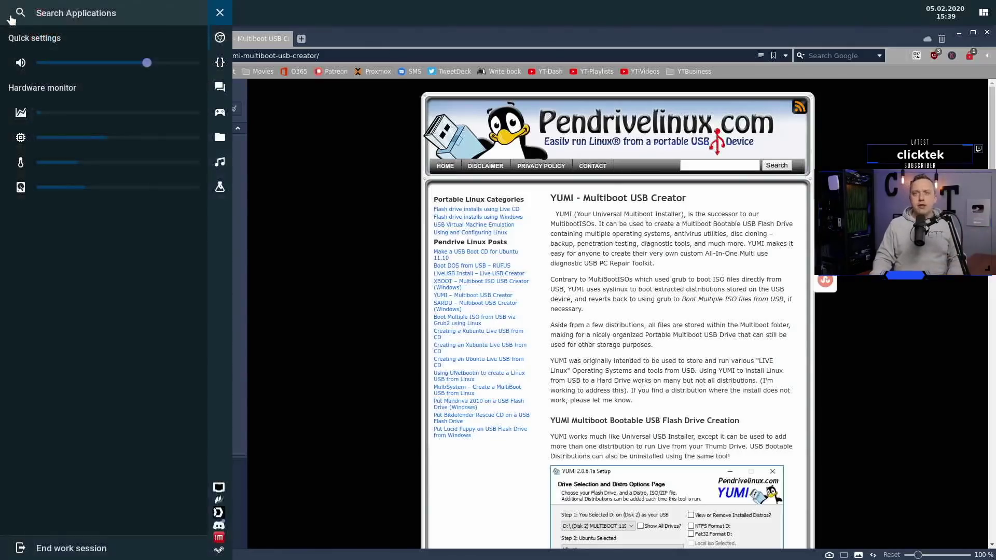
type("gparted")
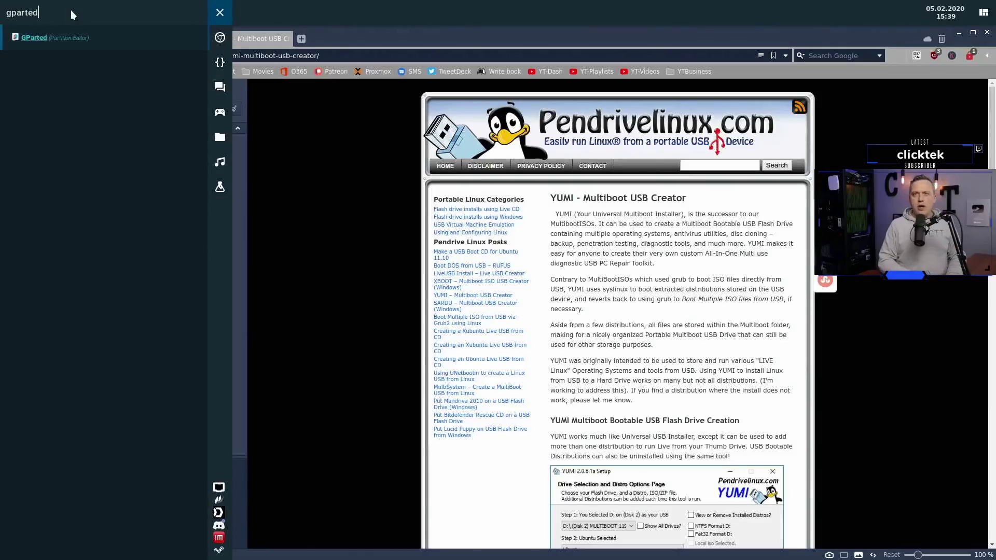
key("Return")
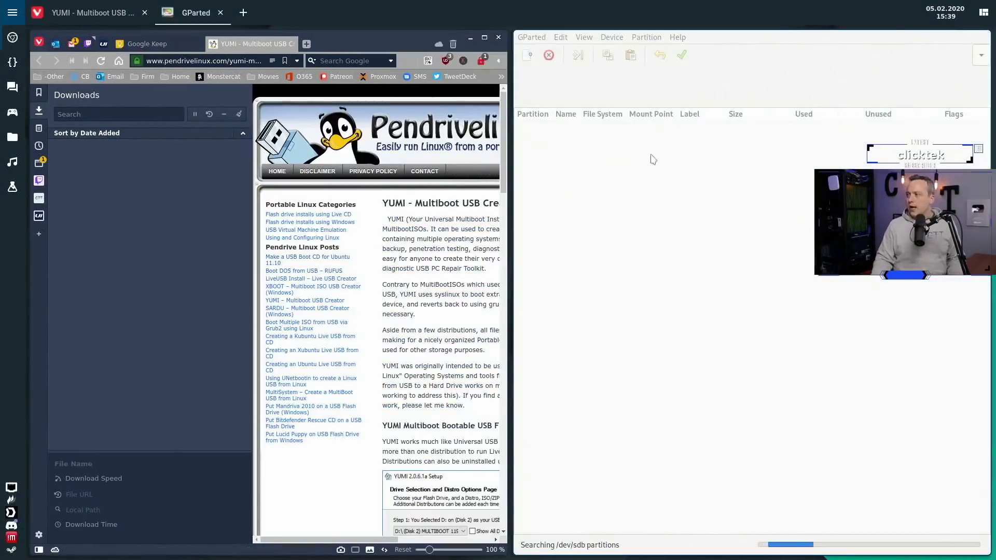
left_click(964, 49)
left_click(873, 285)
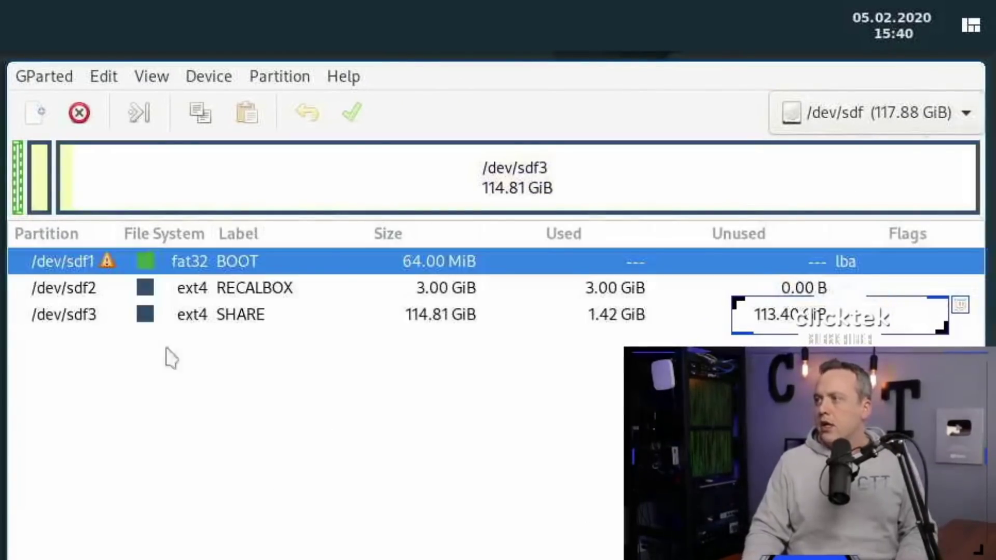
- Delete the sdf3 SHARE and sdf2 RECALBOX partitions
left_click(150, 199)
left_click(79, 113)
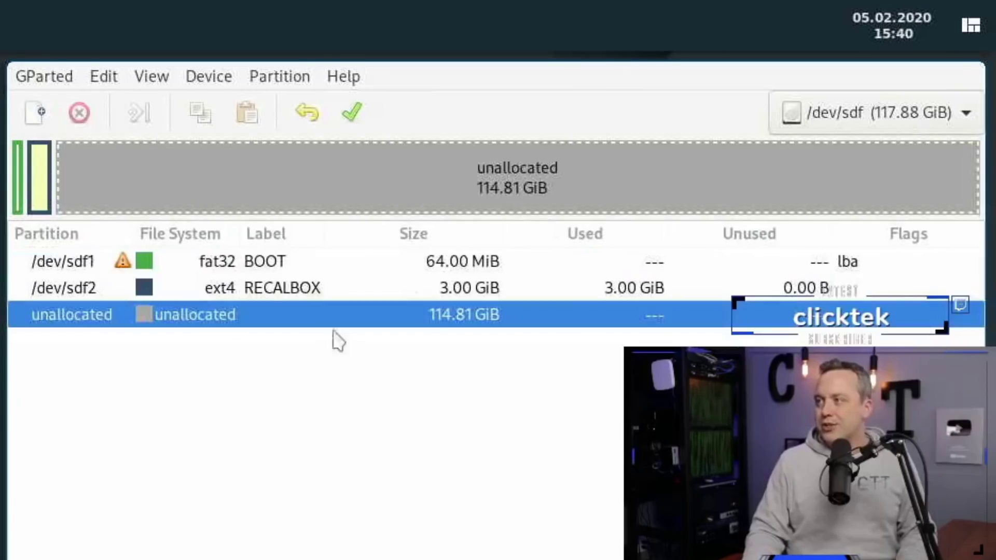
left_click(36, 178)
left_click(77, 117)
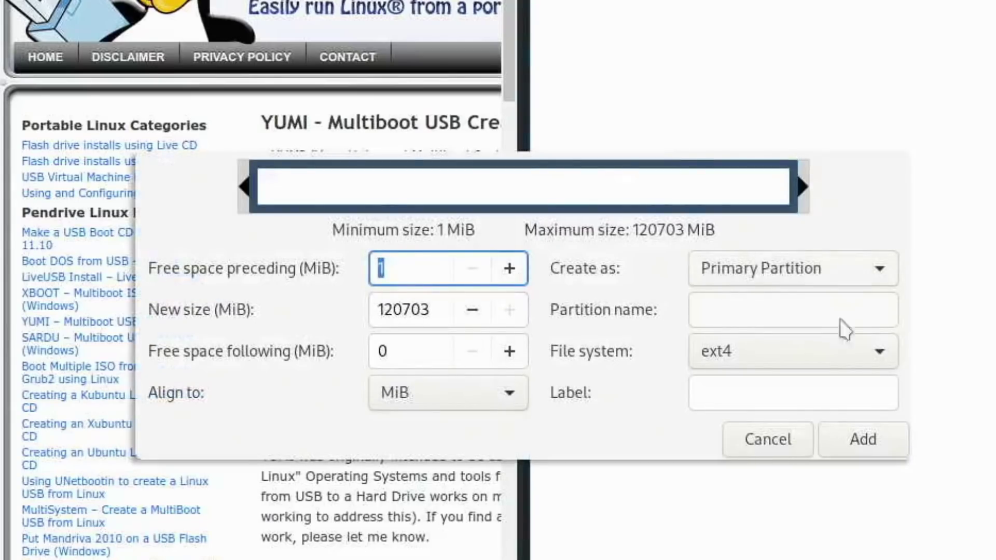
- Create a fat32 primary partition labelled 'Yumi' and apply the pending operations
left_click(818, 348)
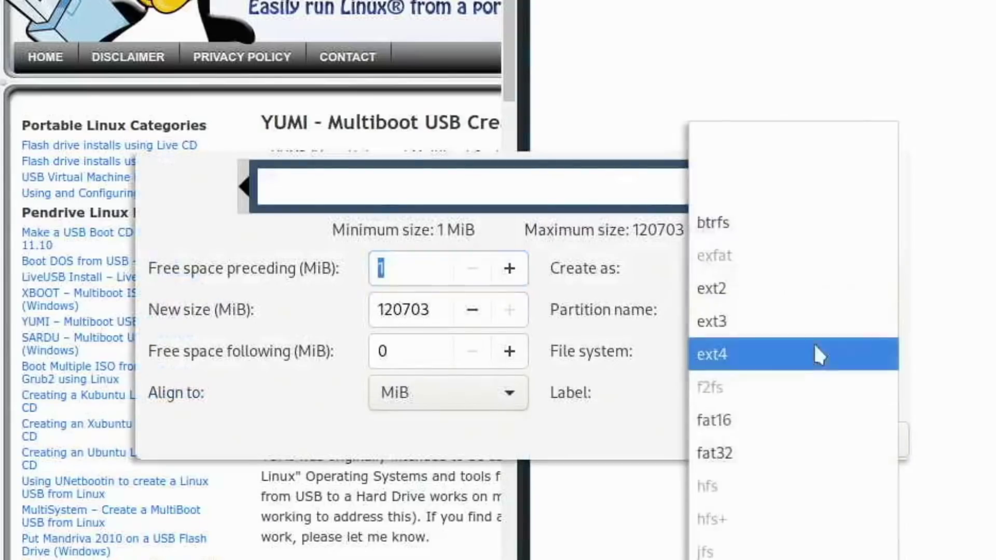
left_click(740, 455)
left_click(762, 400)
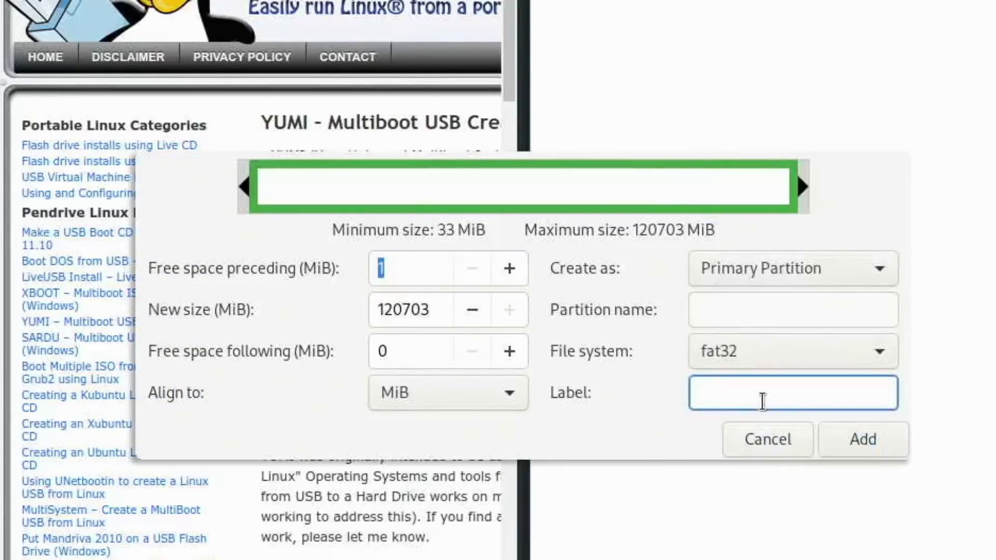
type("Yumi")
left_click(862, 439)
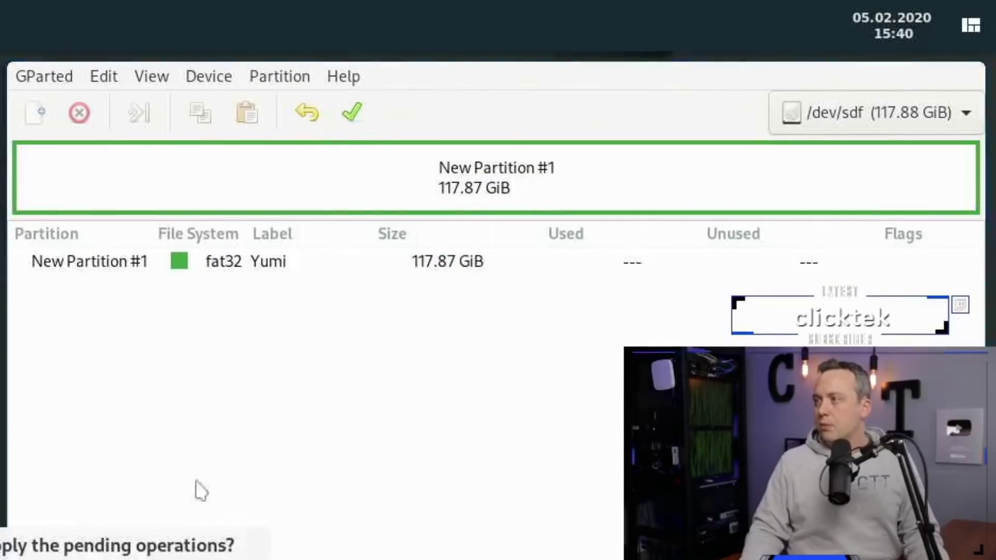
left_click(197, 558)
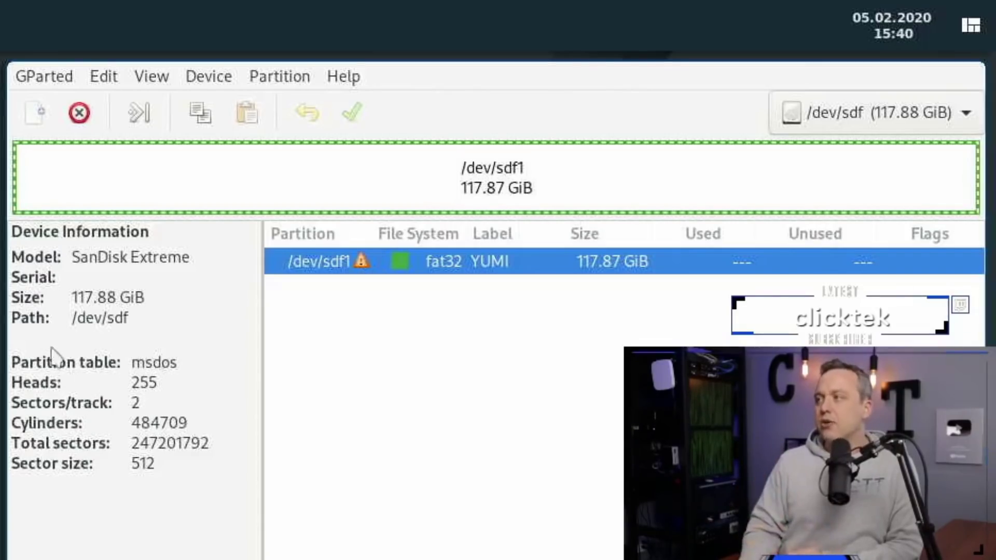
- Check the partition table types for /dev/sdf, keep msdos, and cancel without creating one
left_click(277, 79)
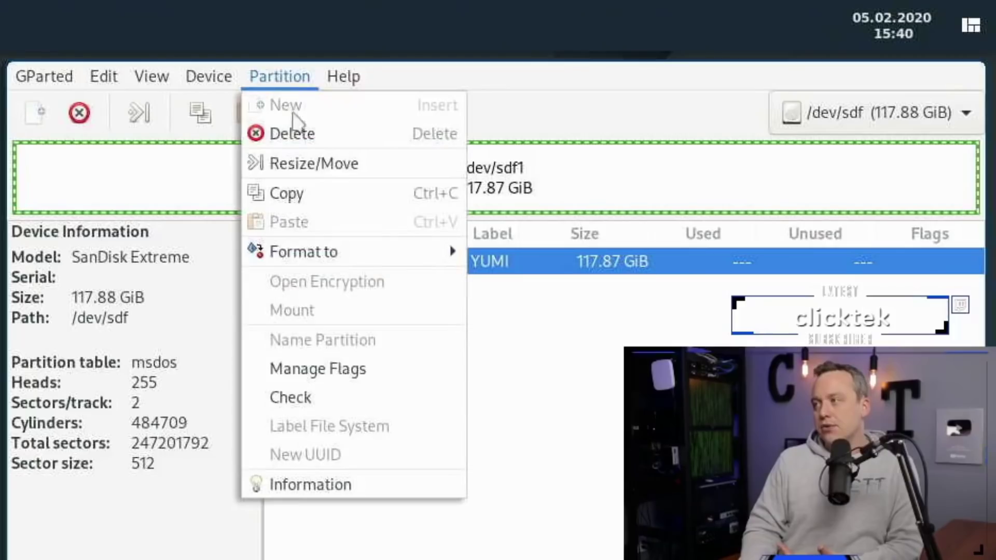
mouse_move(209, 76)
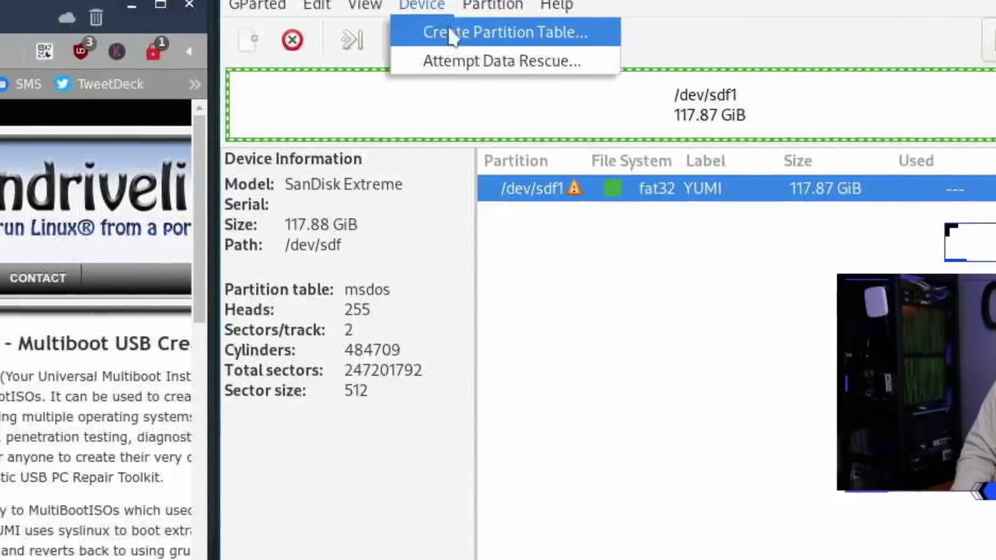
left_click(450, 32)
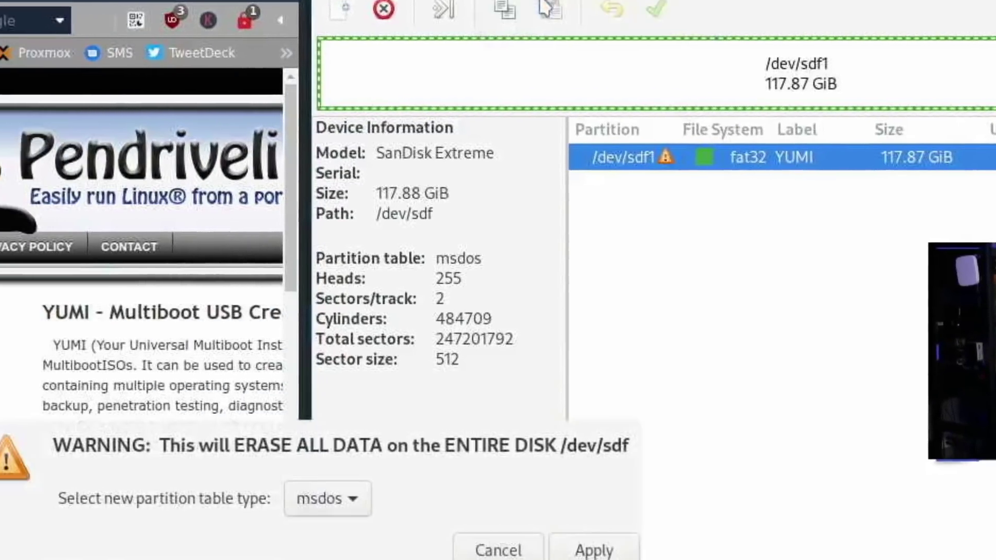
left_click(405, 483)
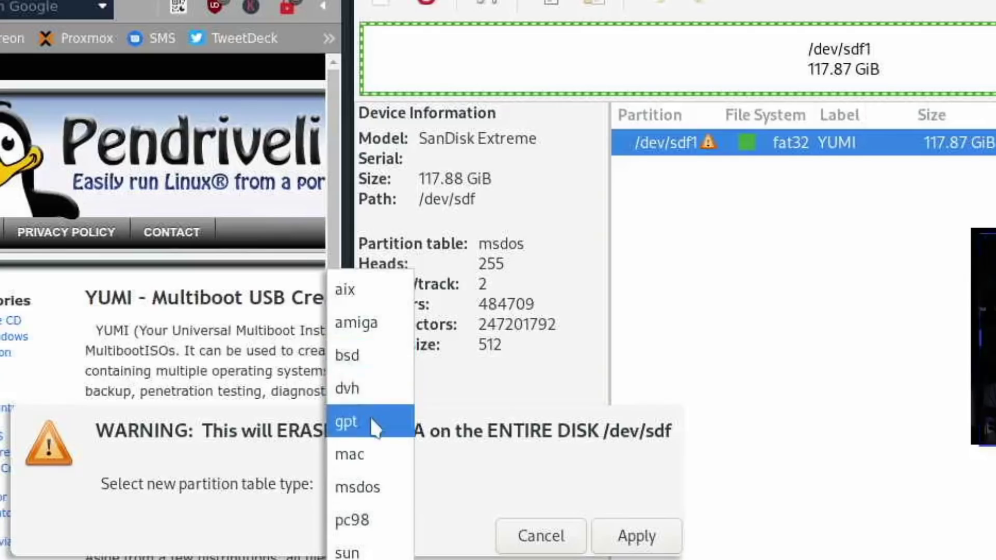
left_click(629, 493)
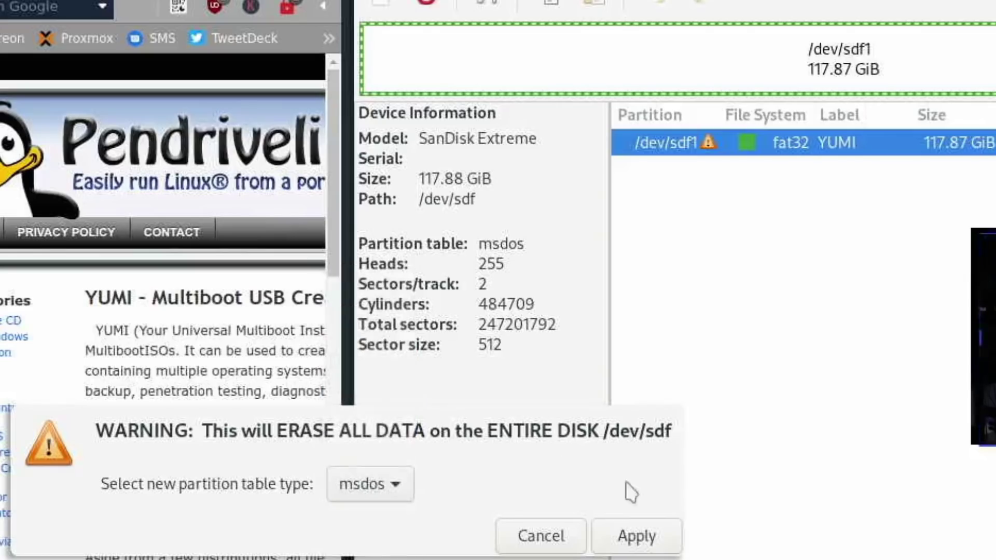
left_click(542, 537)
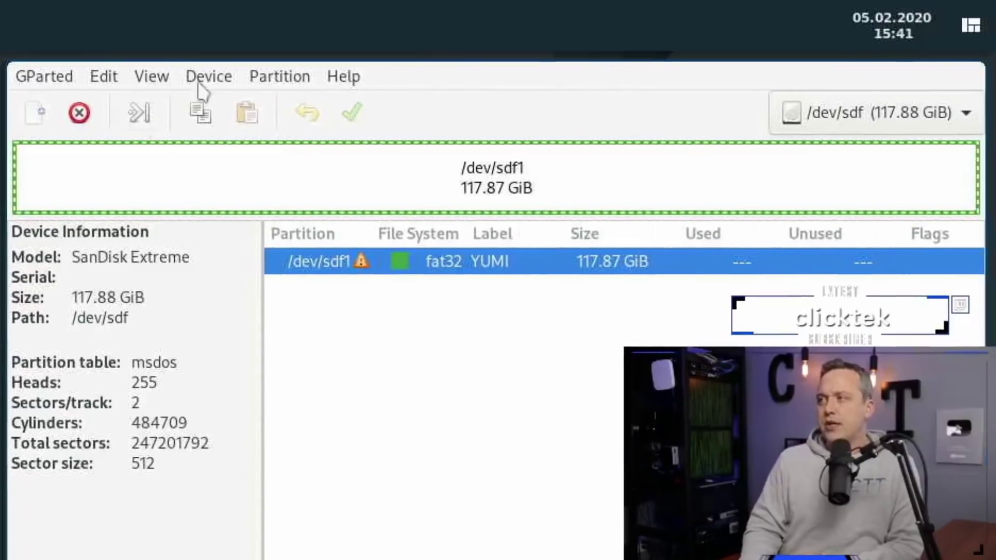
- Dismiss the device operations and quit GParted with Ctrl+Q
left_click(199, 82)
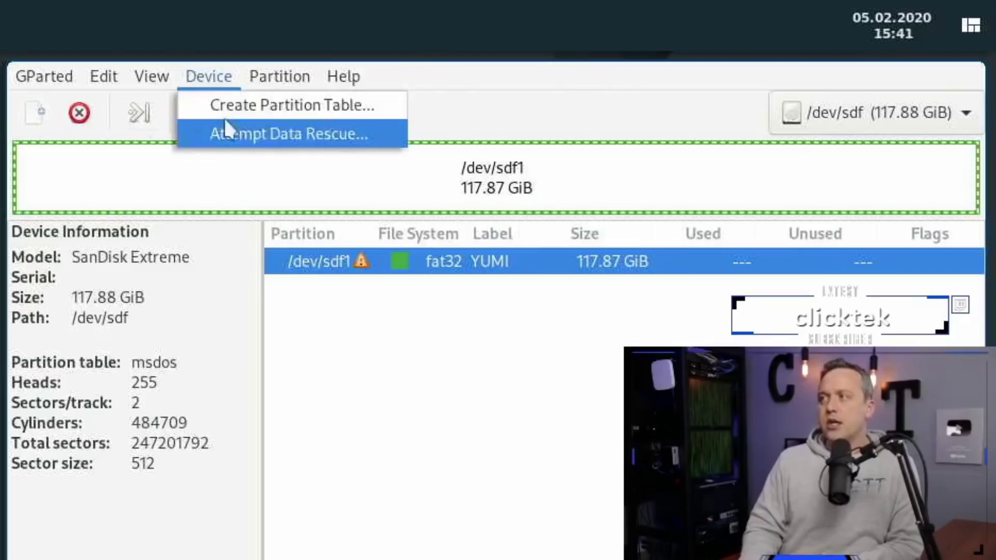
left_click(521, 529)
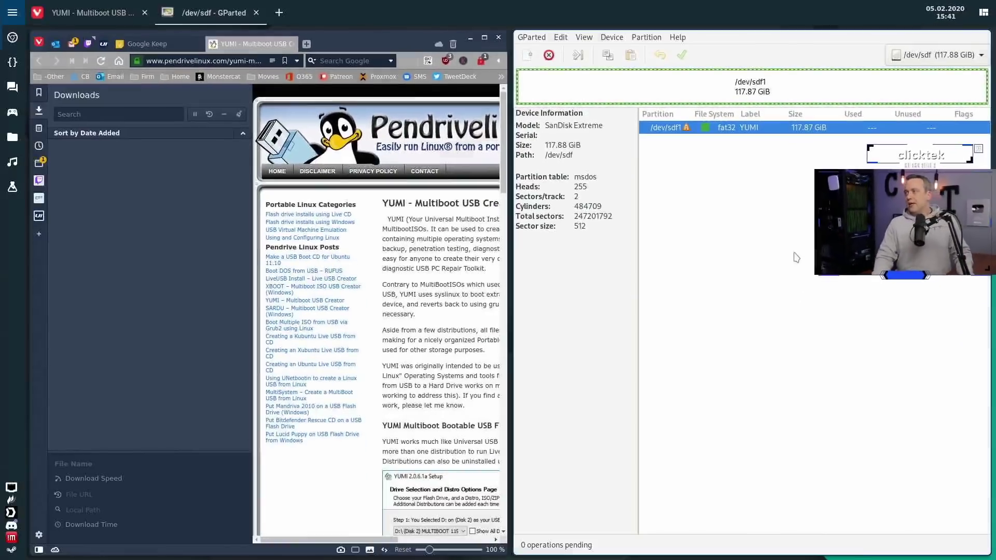
key("ctrl+q")
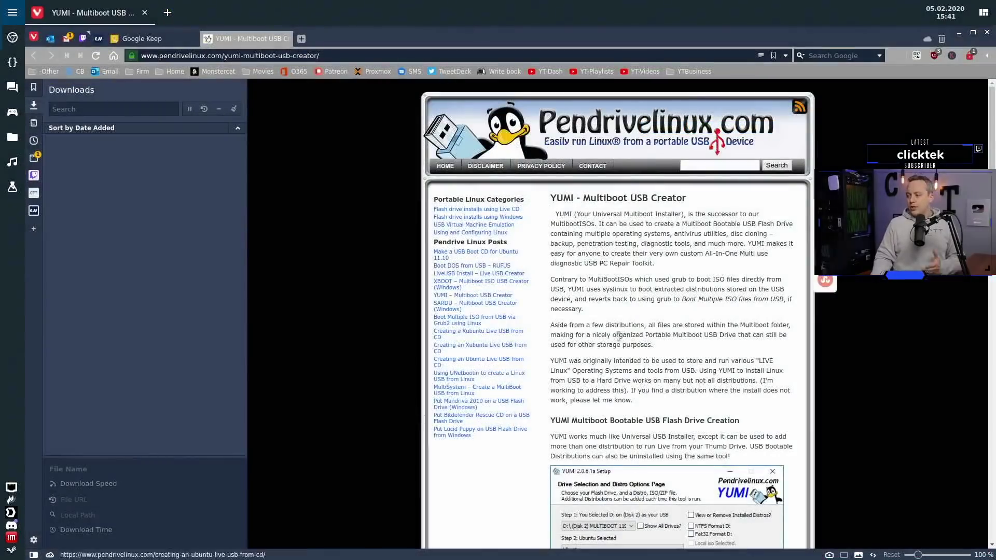
- Move up to the Downloads folder with 'cd ..' and list its files with 'll'
scroll(614, 317, "down", 1)
scroll(614, 318, "down", 2)
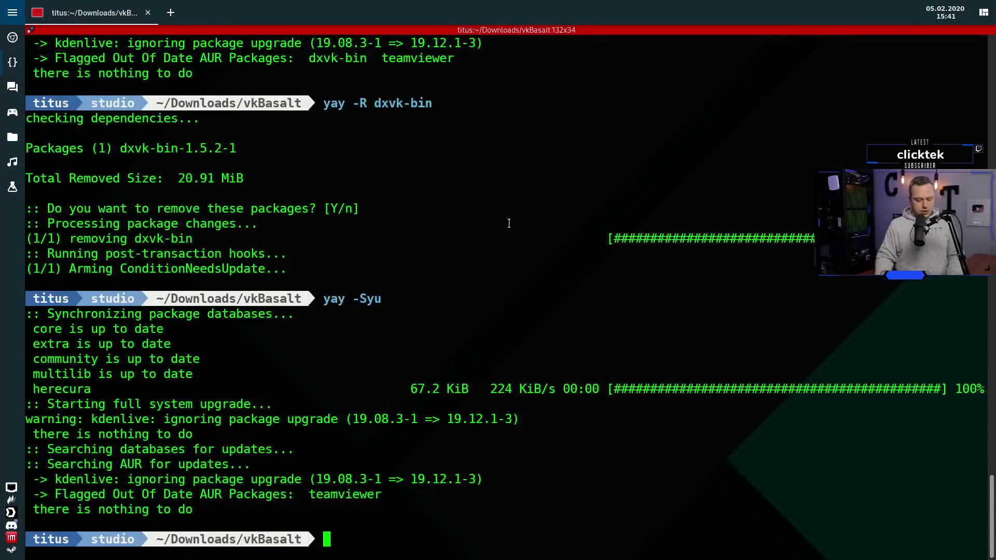
type("cd ..")
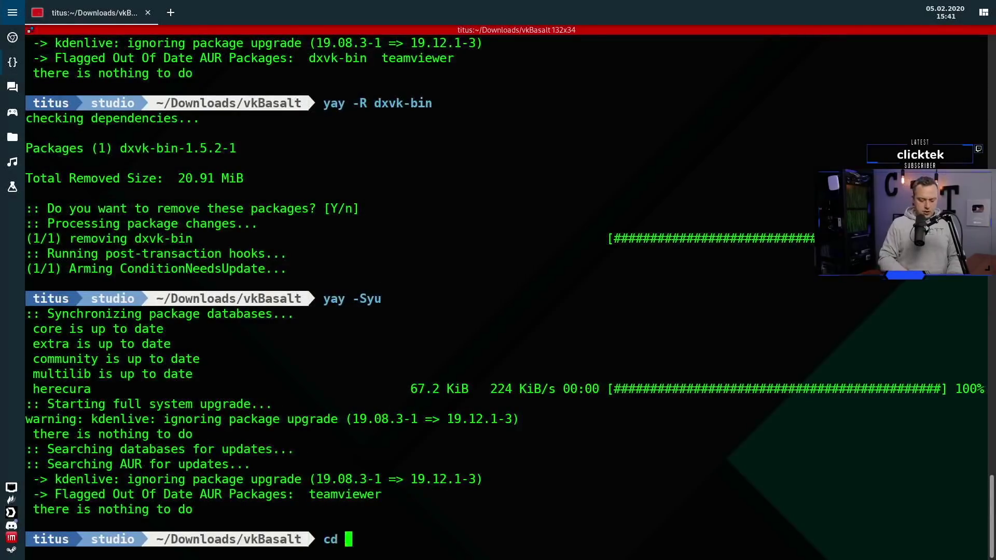
key("Return")
type("ll")
key("Return")
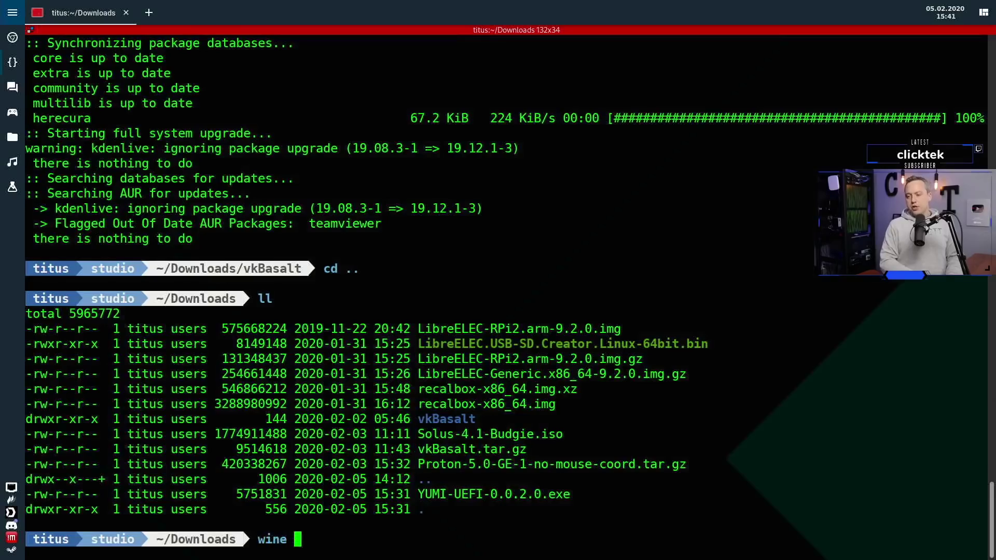
- Run YUMI-UEFI-0.0.2.0.exe under Wine and accept its license agreement
type("wine YU")
key("Tab")
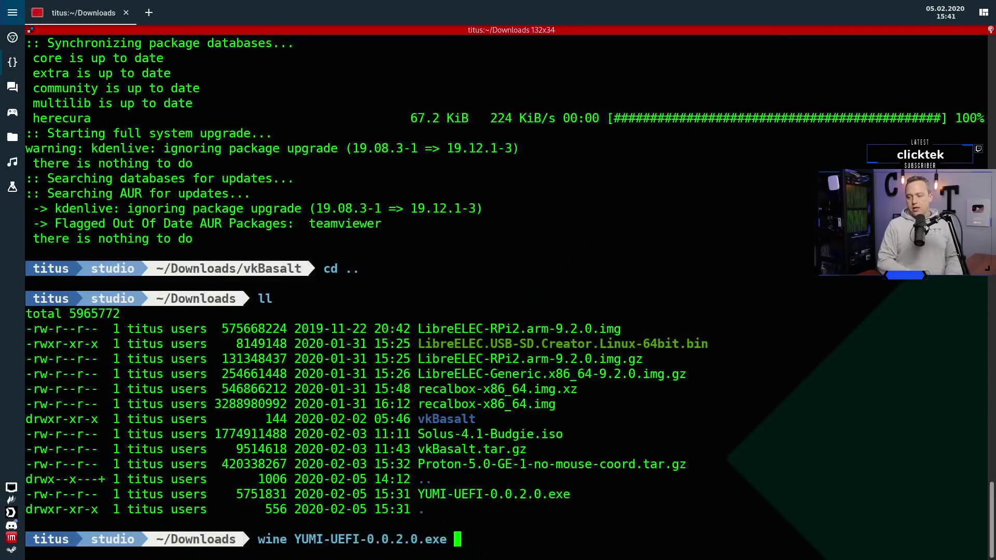
key("Return")
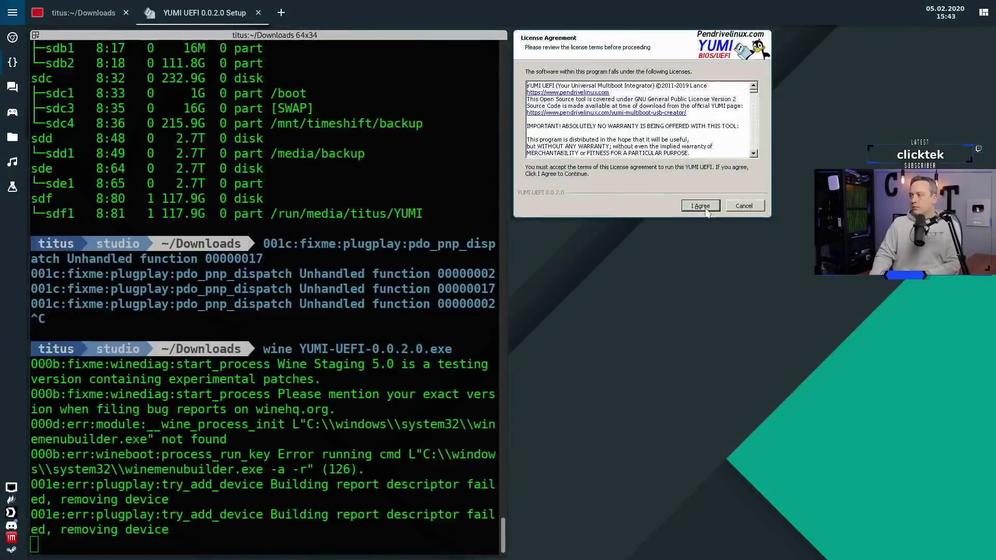
left_click(680, 220)
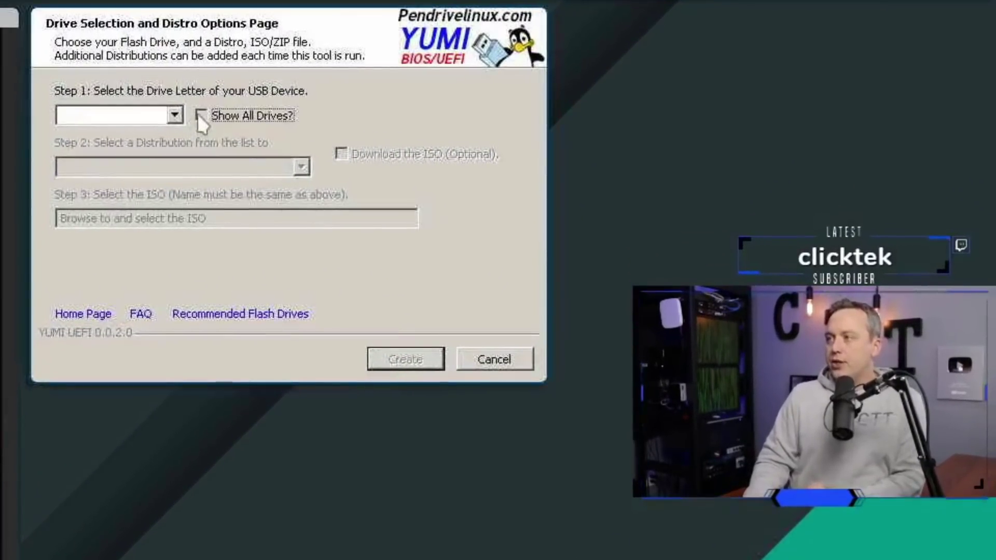
- Show all drives, select the 117GB E: drive, and choose Ubuntu as the distribution
left_click(201, 115)
left_click(174, 115)
left_click(138, 133)
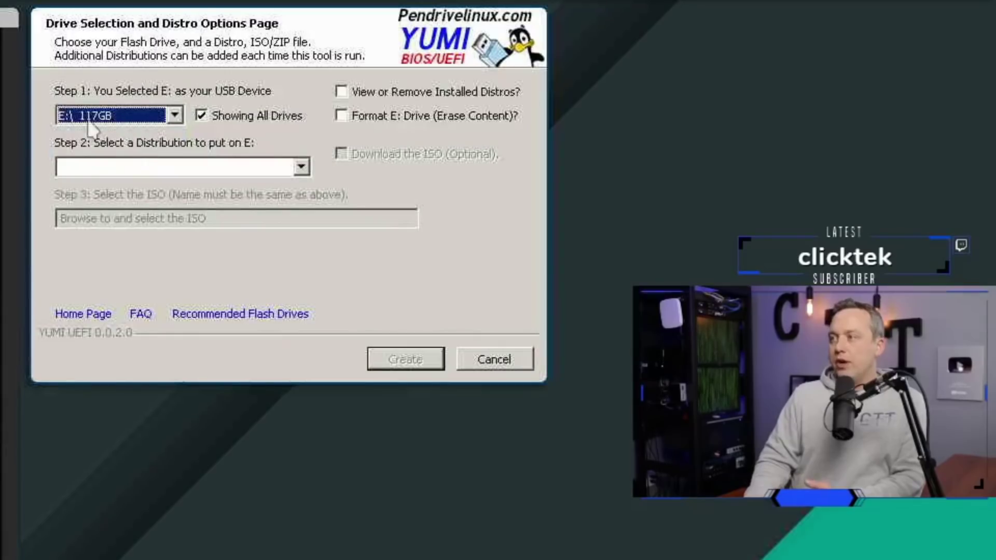
left_click(301, 166)
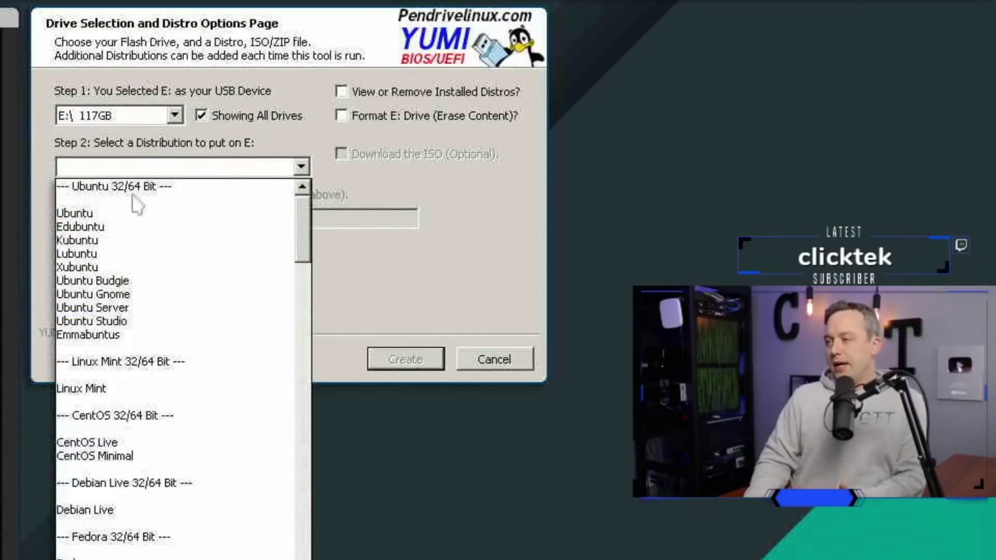
left_click(149, 213)
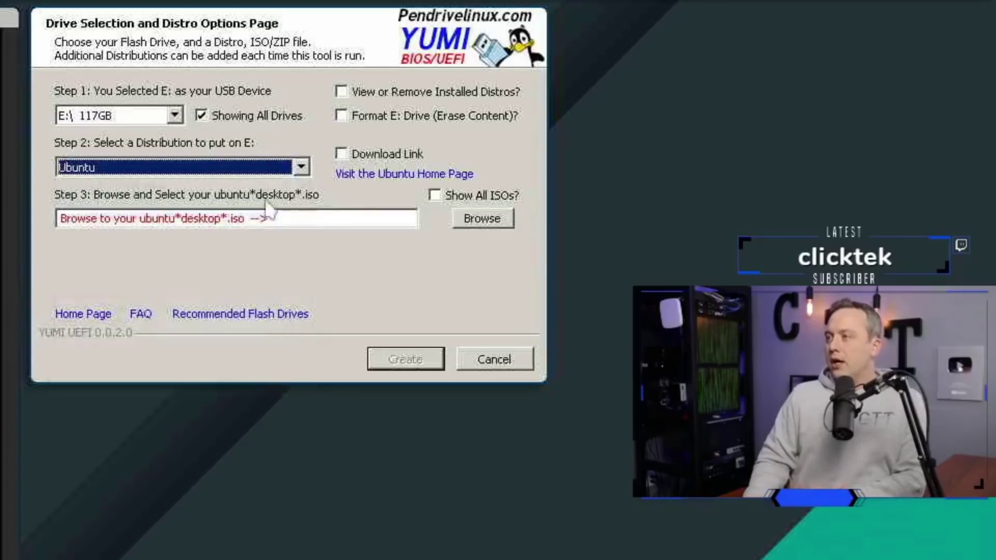
- Browse to the Z:\media\mainpool\images\template\iso folder for the Ubuntu image
left_click(482, 218)
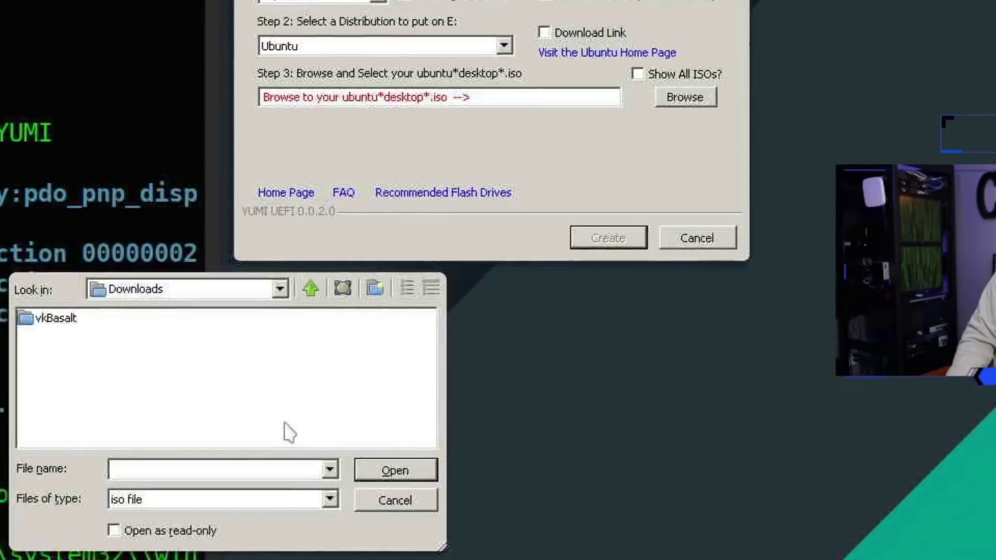
left_click(229, 319)
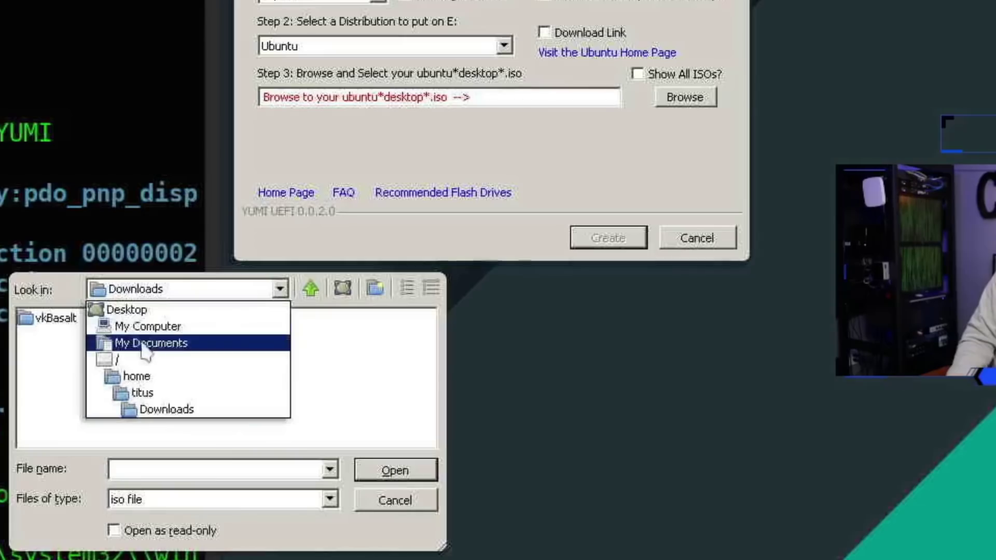
left_click(144, 327)
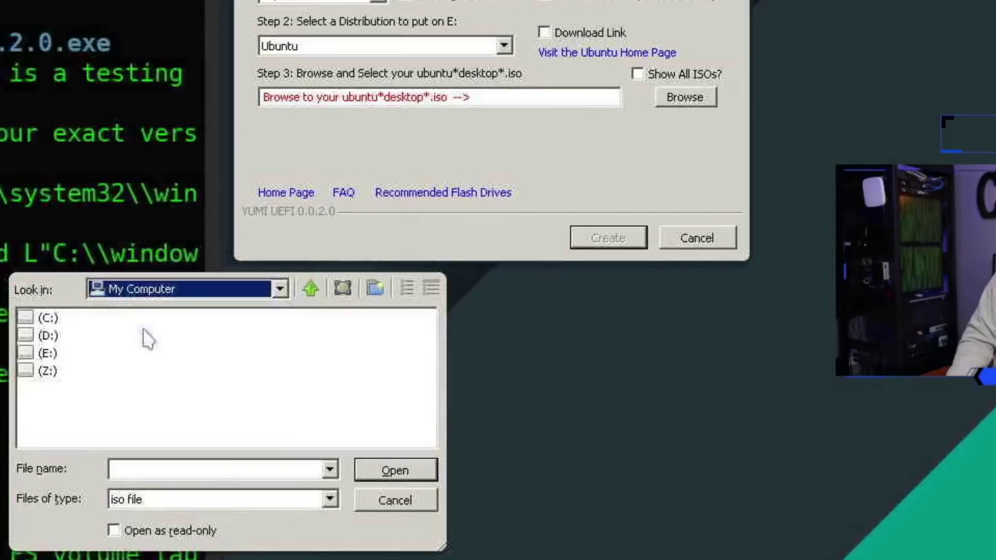
double_click(47, 370)
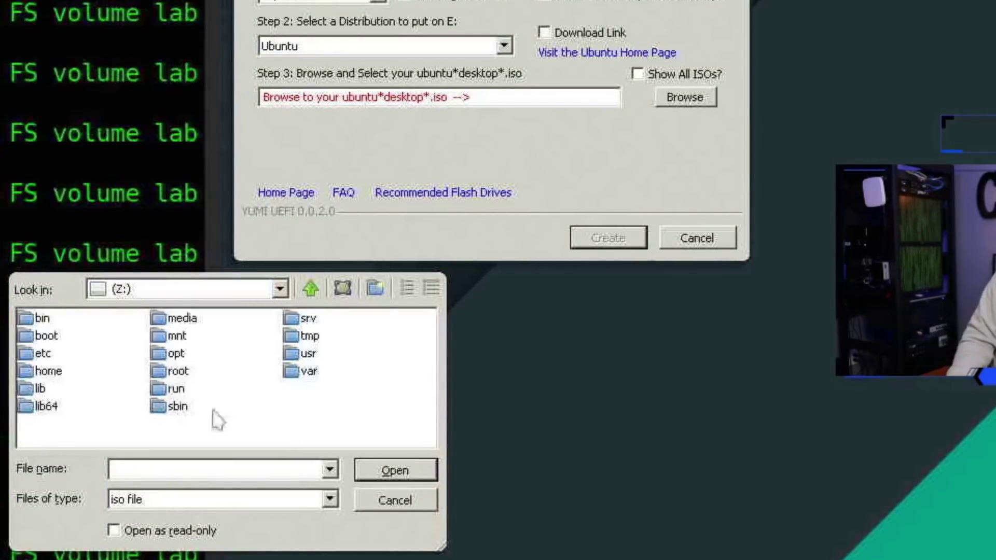
double_click(176, 318)
double_click(54, 371)
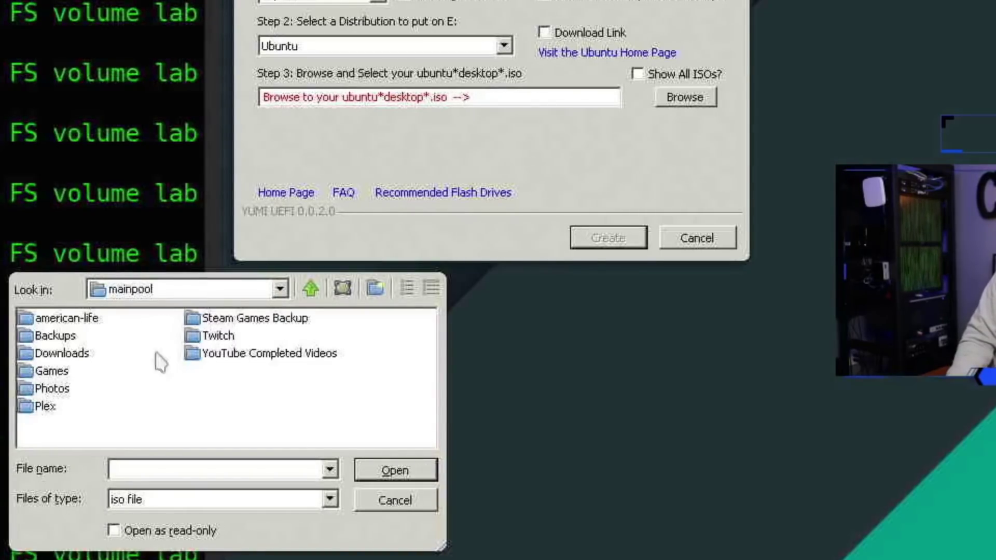
double_click(57, 369)
double_click(288, 317)
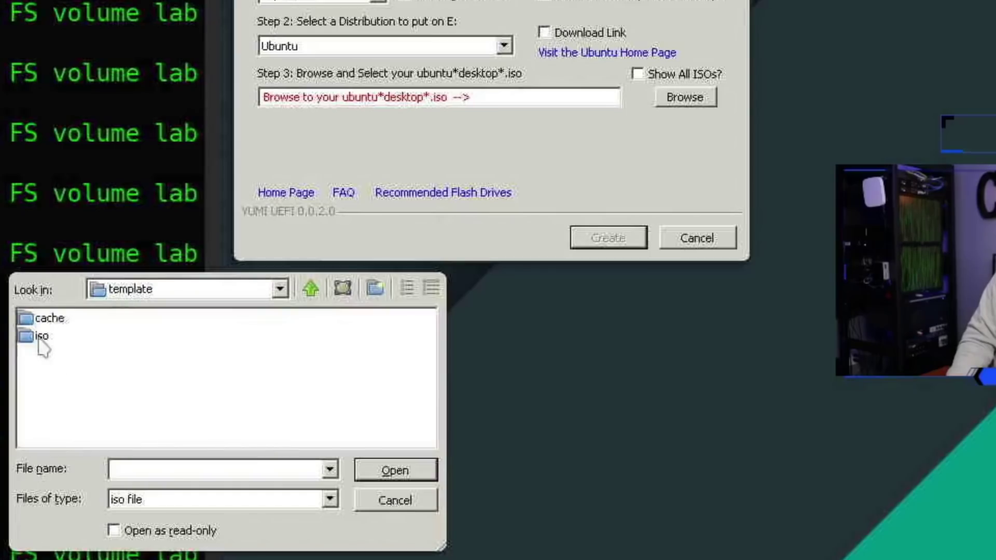
double_click(42, 337)
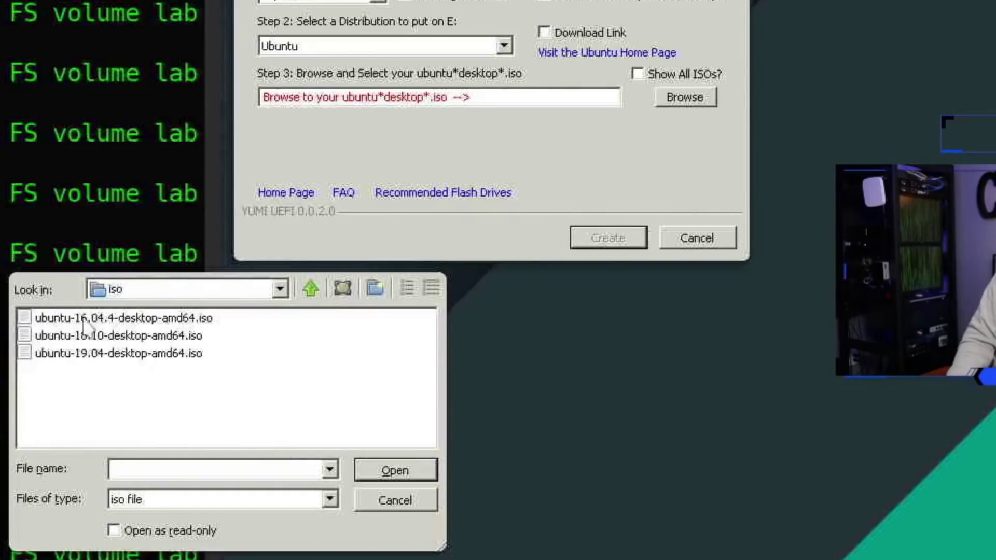
- Pick ubuntu-19.04-desktop-amd64.iso as the source and start the install to E:
left_click(80, 357)
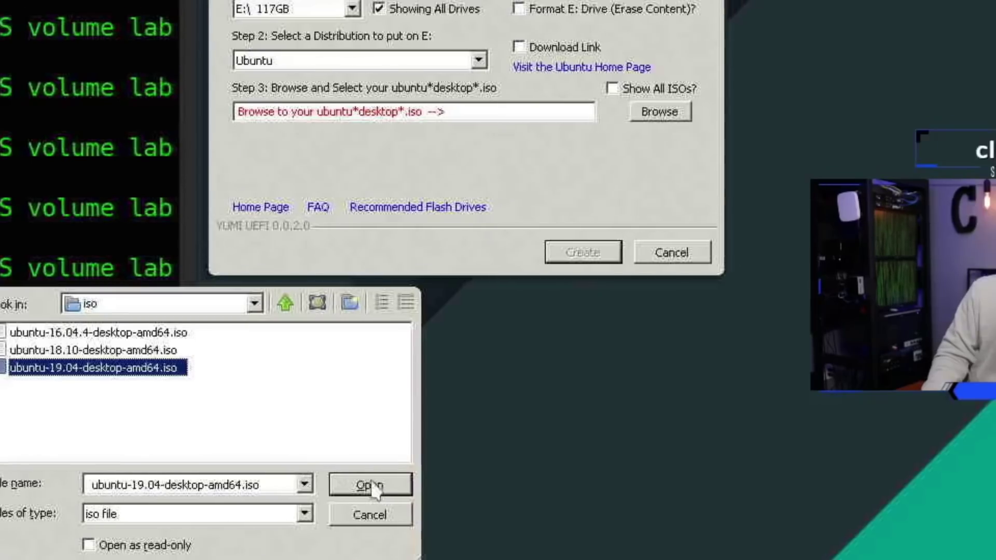
left_click(398, 470)
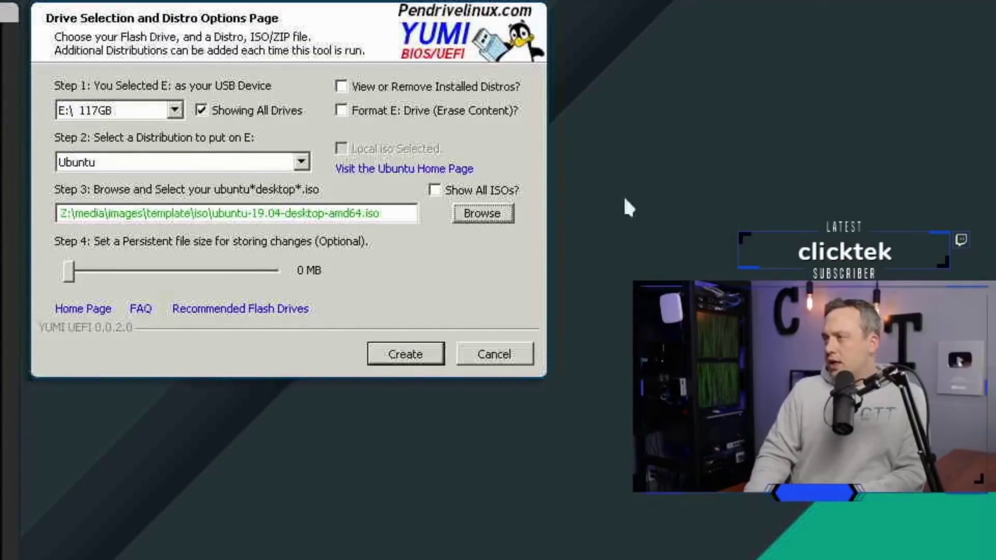
left_click(421, 356)
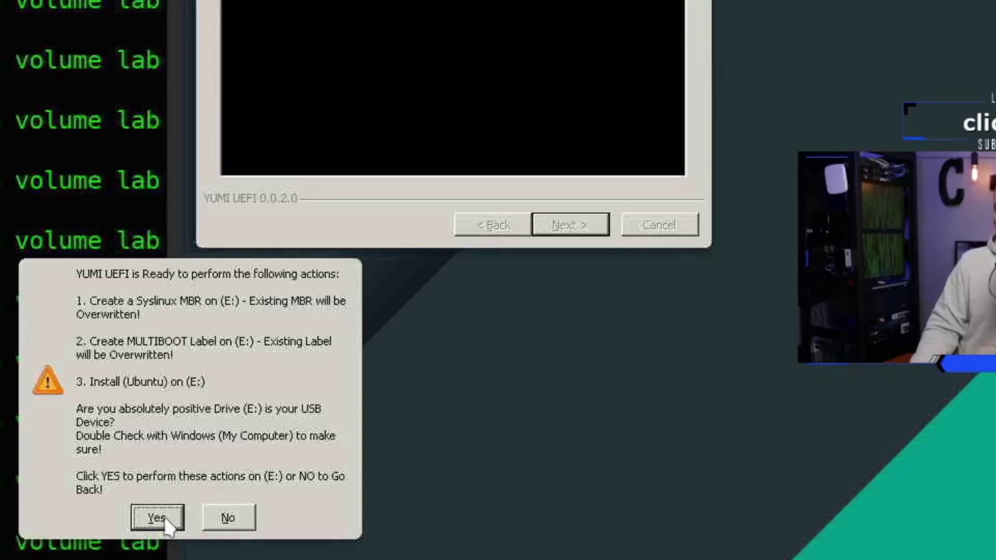
- Confirm the Ubuntu install on E:, dismiss the syslinux error, finish, and opt to add more ISOs
left_click(157, 518)
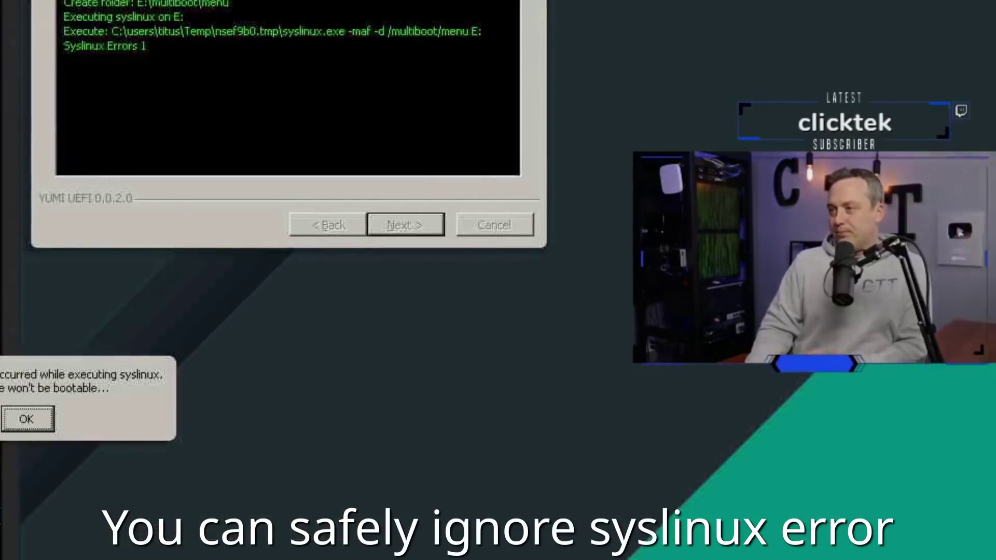
left_click(26, 419)
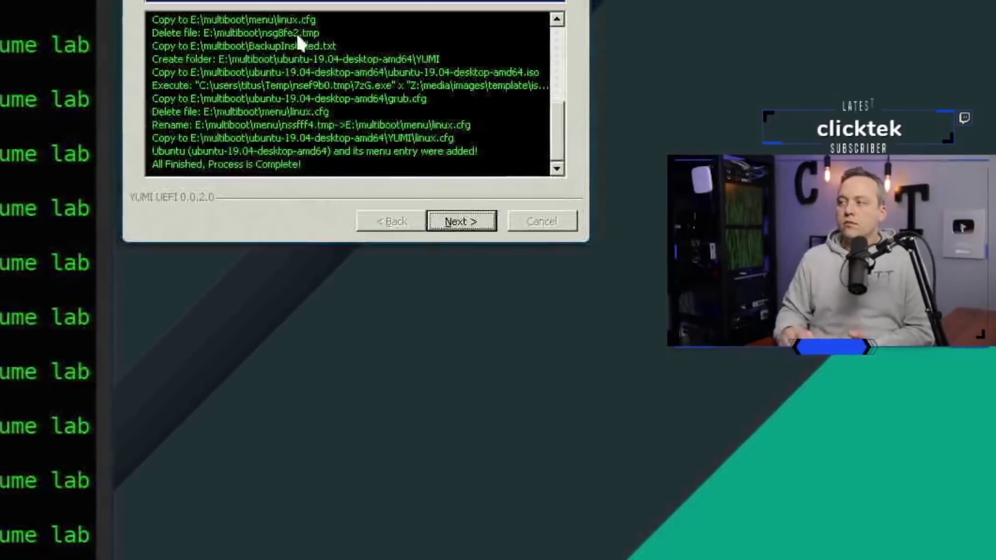
left_click(464, 223)
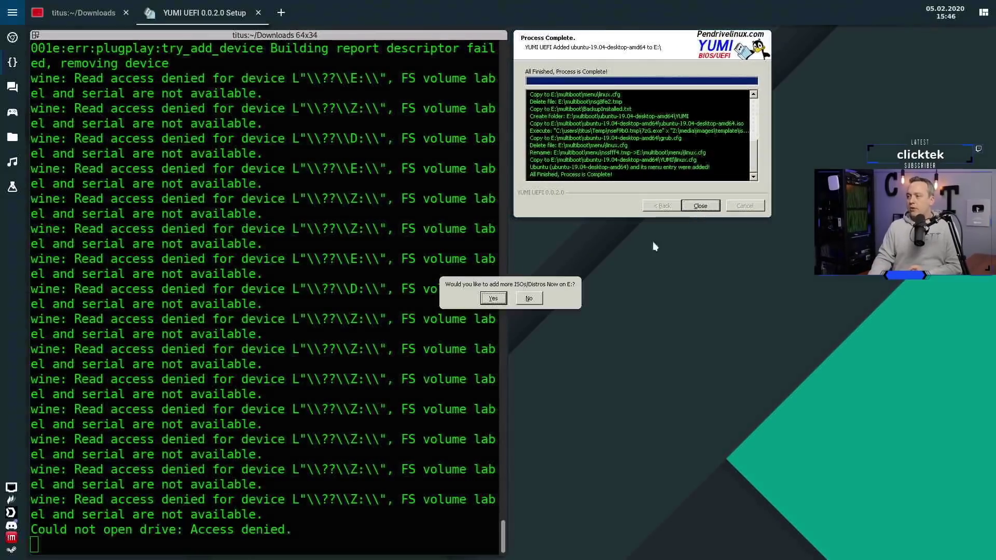
left_click(492, 298)
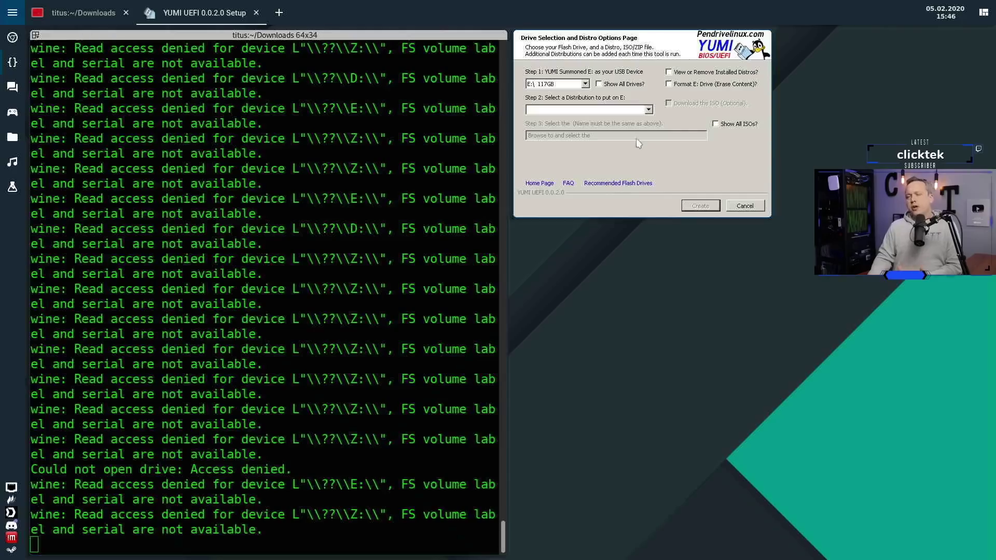
left_click(12, 137)
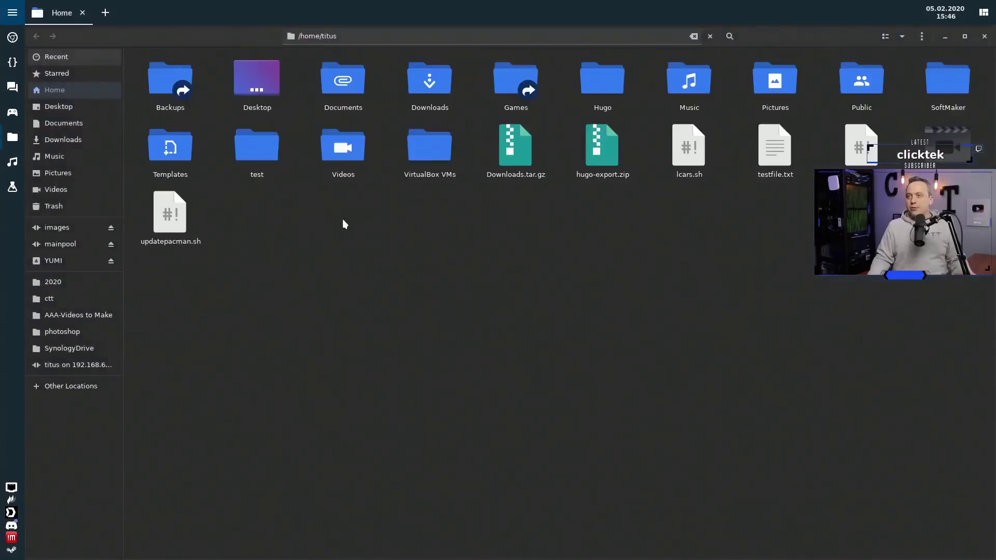
- Browse the YUMI drive's boot/grub, EFI and multiboot folders, then return to YUMI setup
left_click(61, 260)
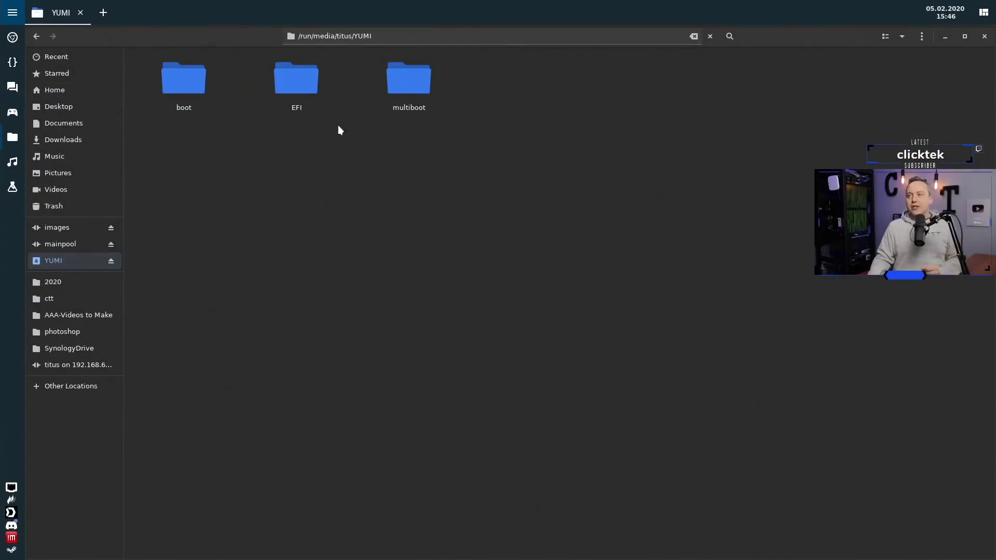
left_click(298, 77)
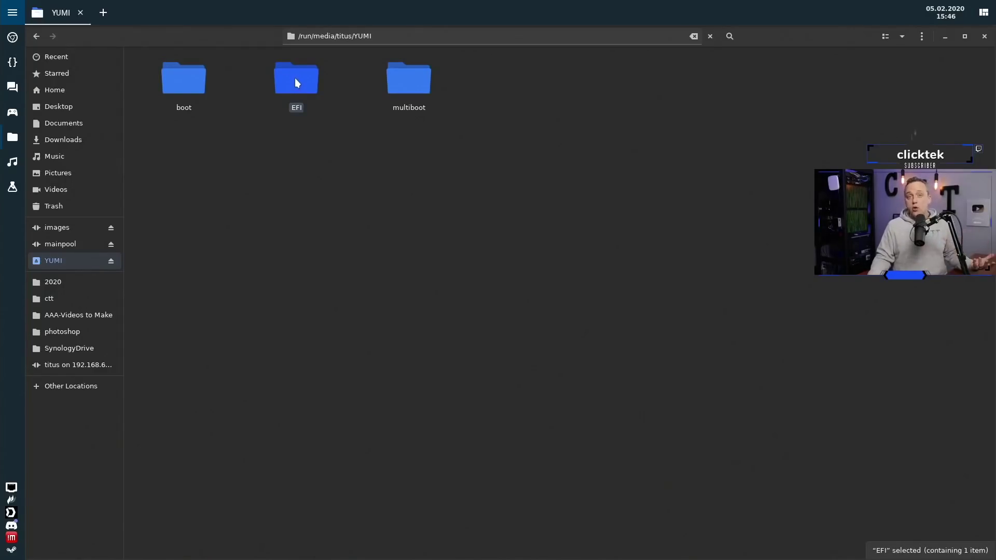
double_click(187, 92)
double_click(202, 82)
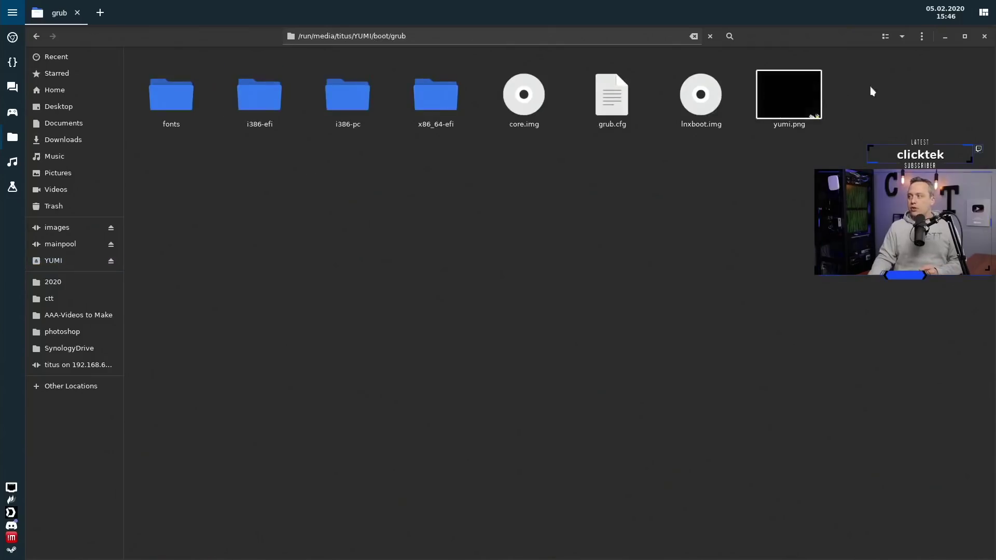
left_click(36, 36)
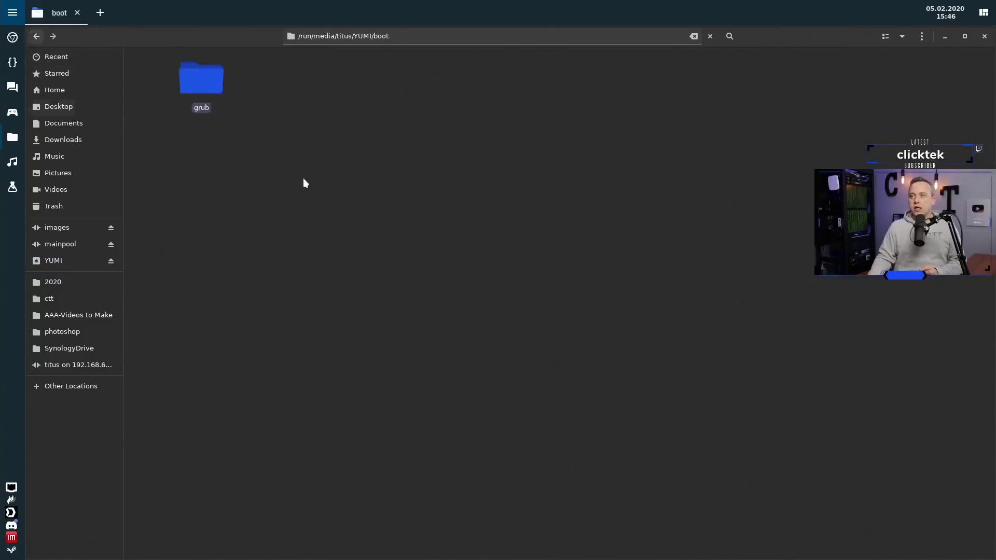
left_click(37, 36)
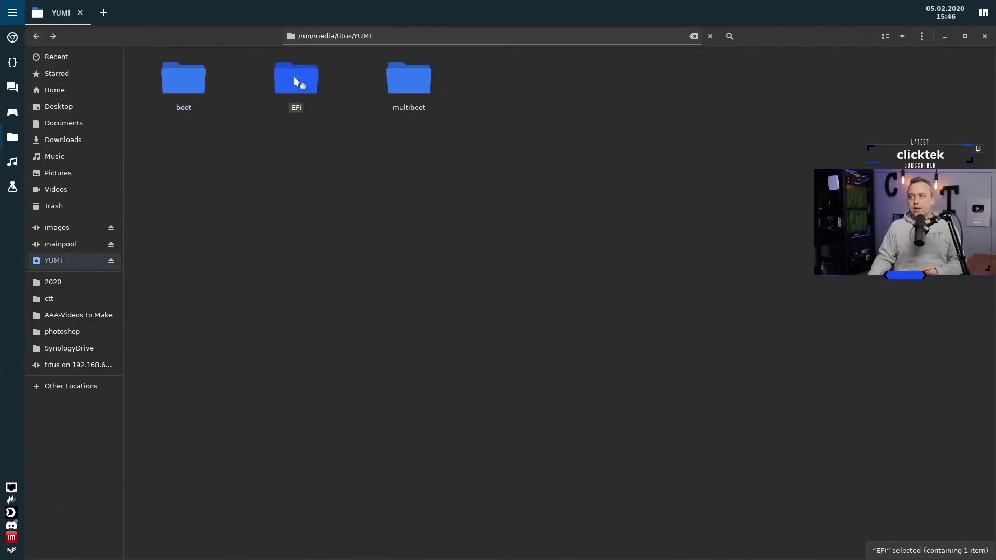
double_click(296, 79)
left_click(37, 36)
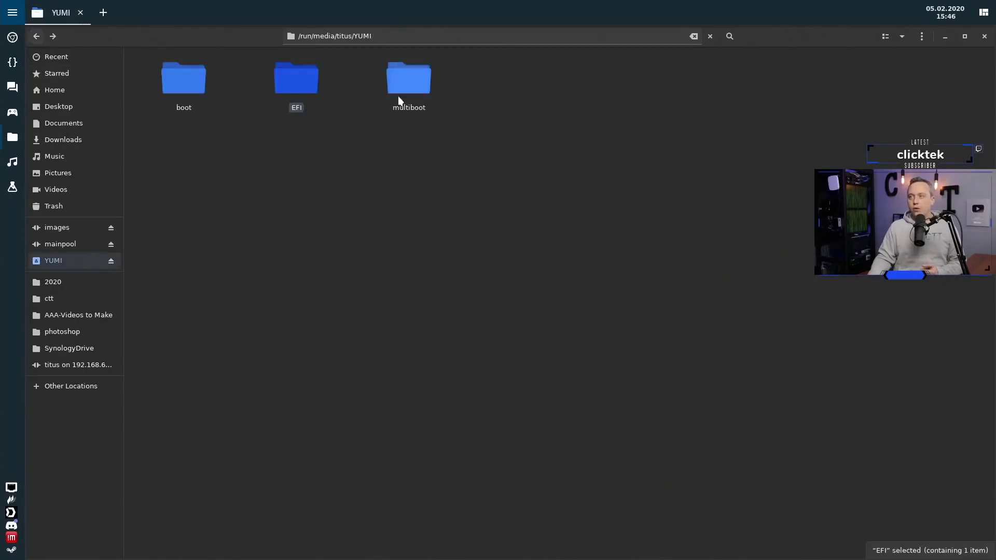
double_click(403, 86)
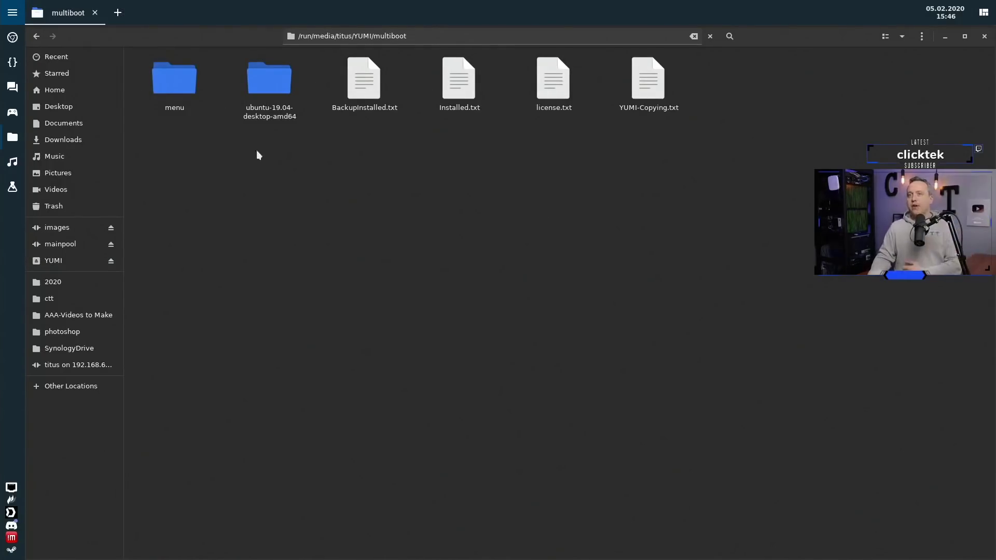
left_click(12, 62)
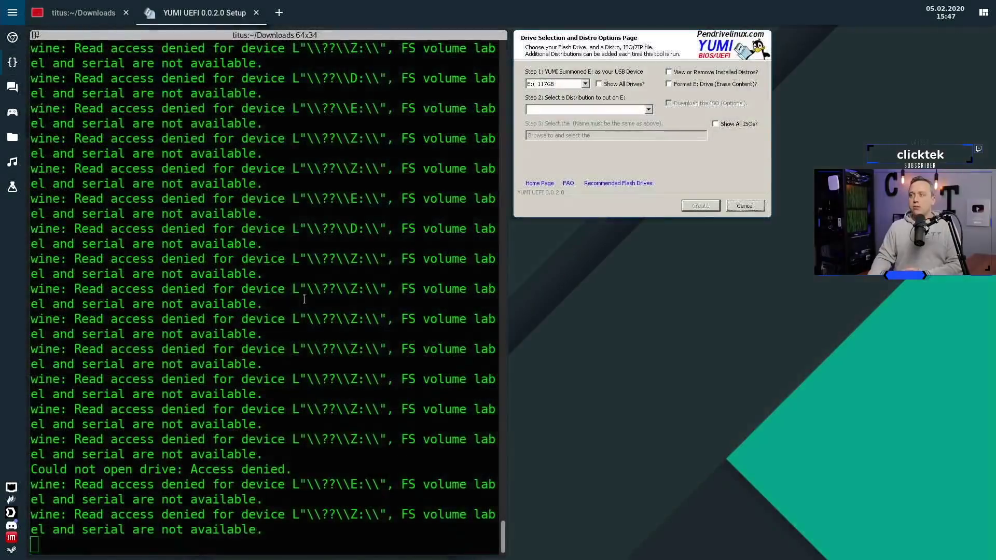
- Choose Parted Magic as the distribution with the pmagic 2018.04.30 ISO as its source
left_click(649, 110)
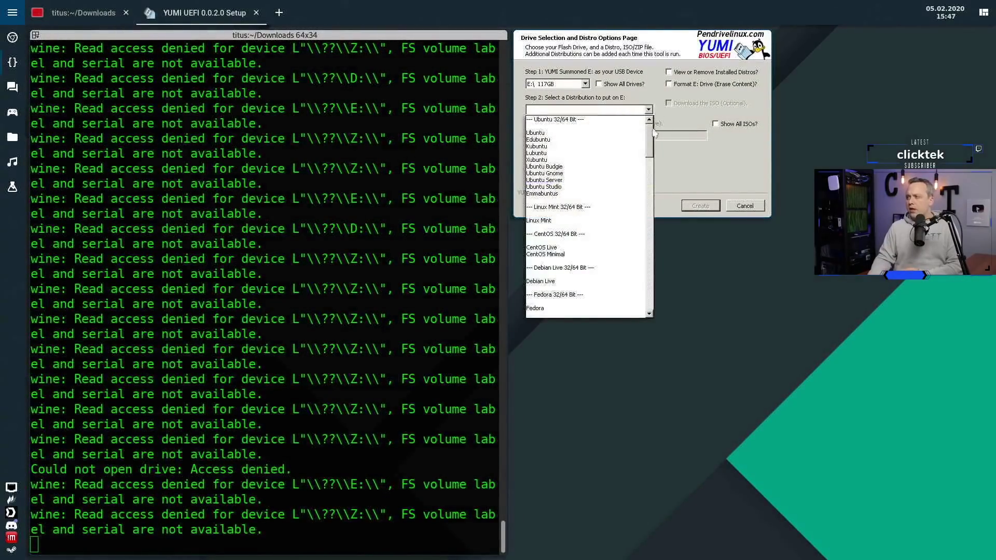
left_click_drag(652, 136, 657, 286)
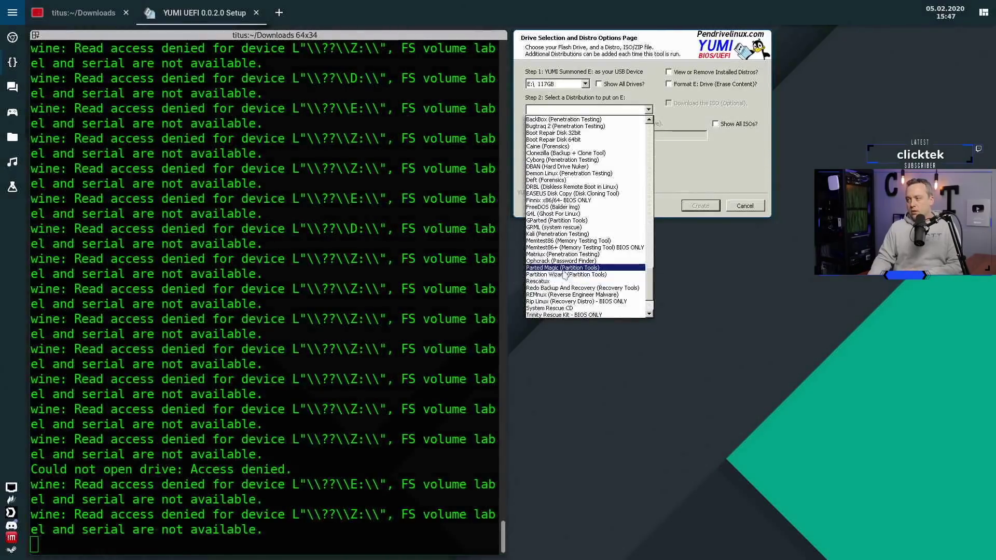
left_click(559, 268)
left_click(747, 136)
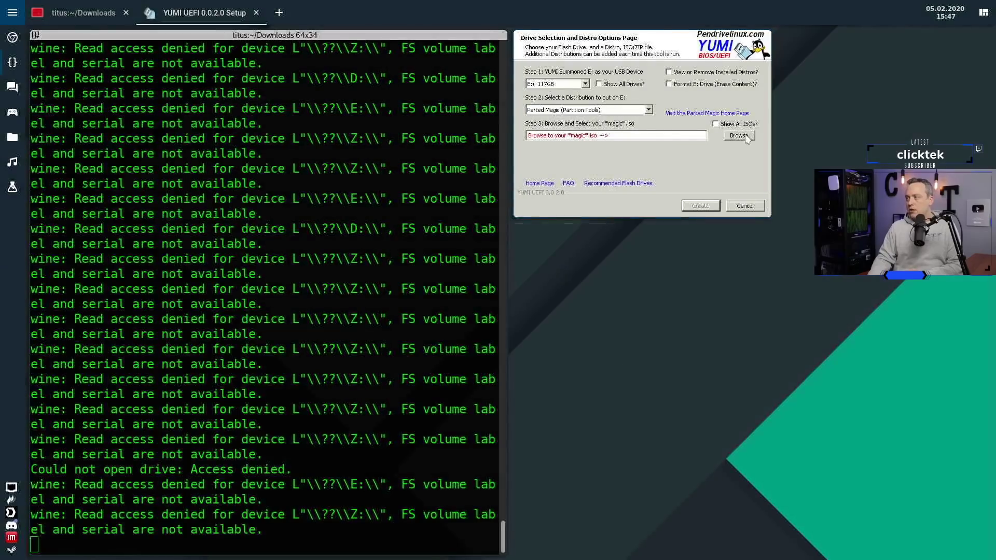
left_click(441, 246)
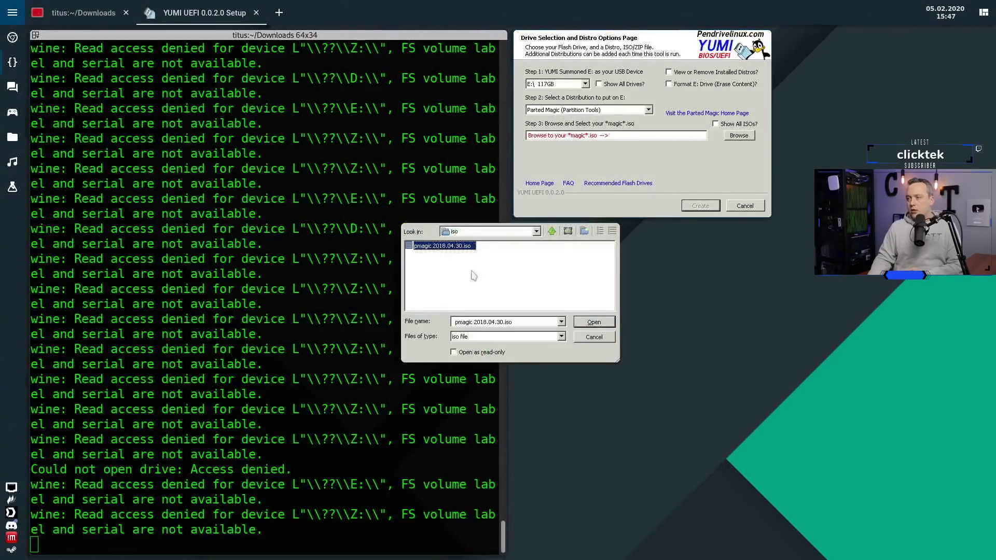
left_click(591, 322)
- Create the Parted Magic install, dismiss the syslinux error, decline more ISOs, and finish
left_click(715, 207)
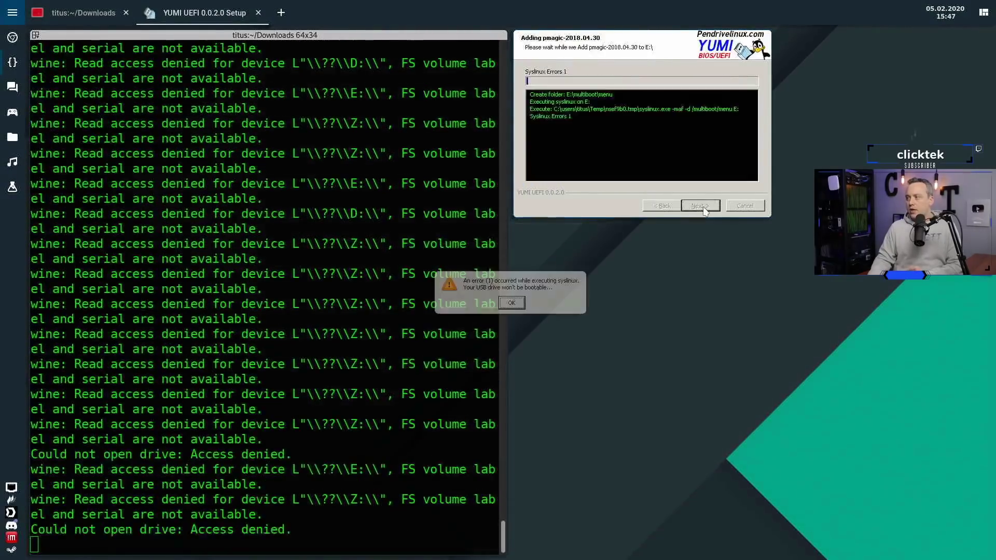
left_click(512, 302)
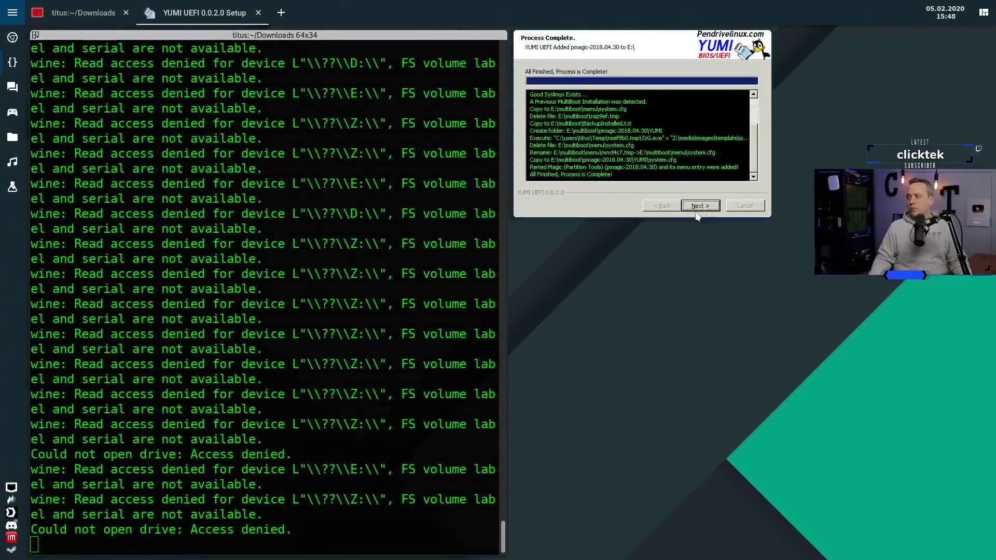
left_click(527, 301)
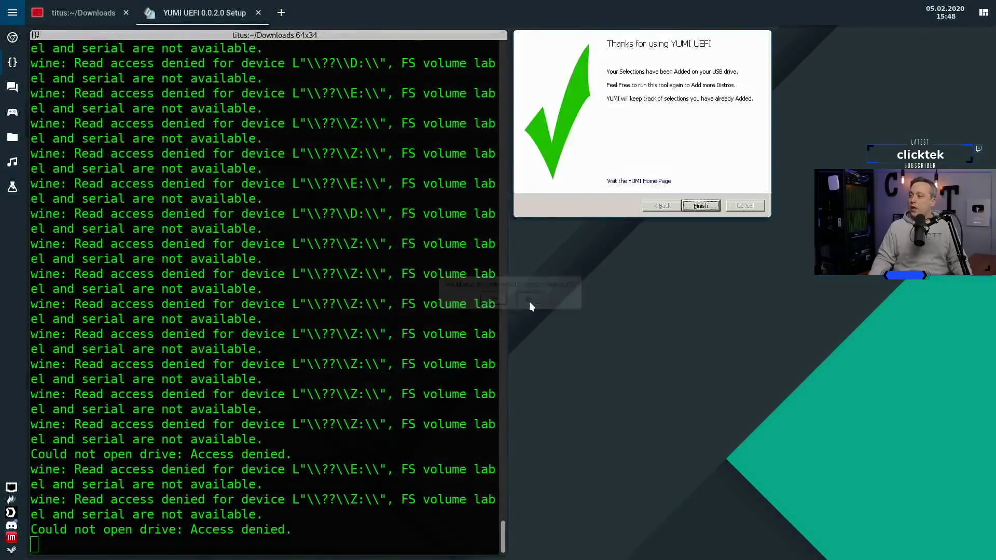
left_click(700, 206)
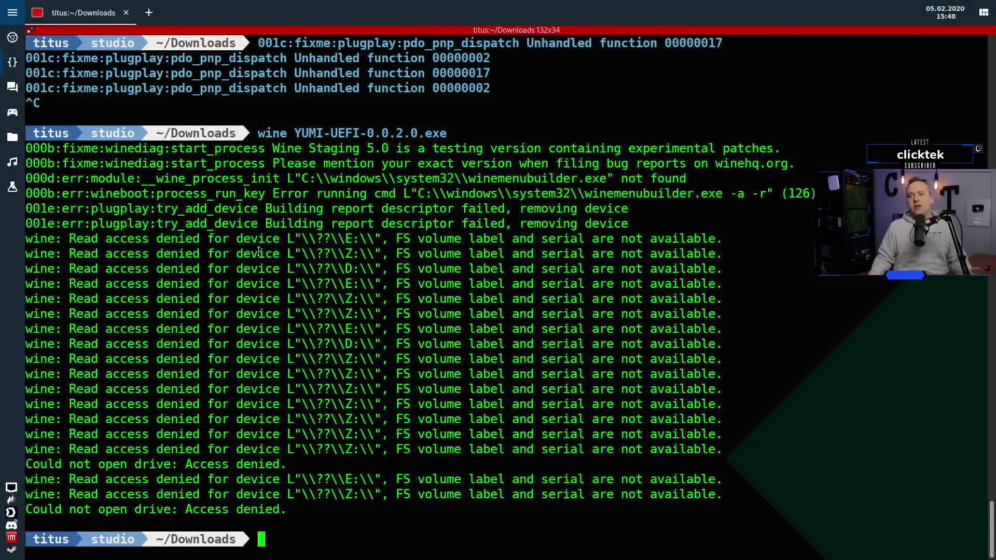
- Check the pmagic-2018.04.30 folder in the YUMI multiboot folder, close Files, and shut down
left_click(13, 137)
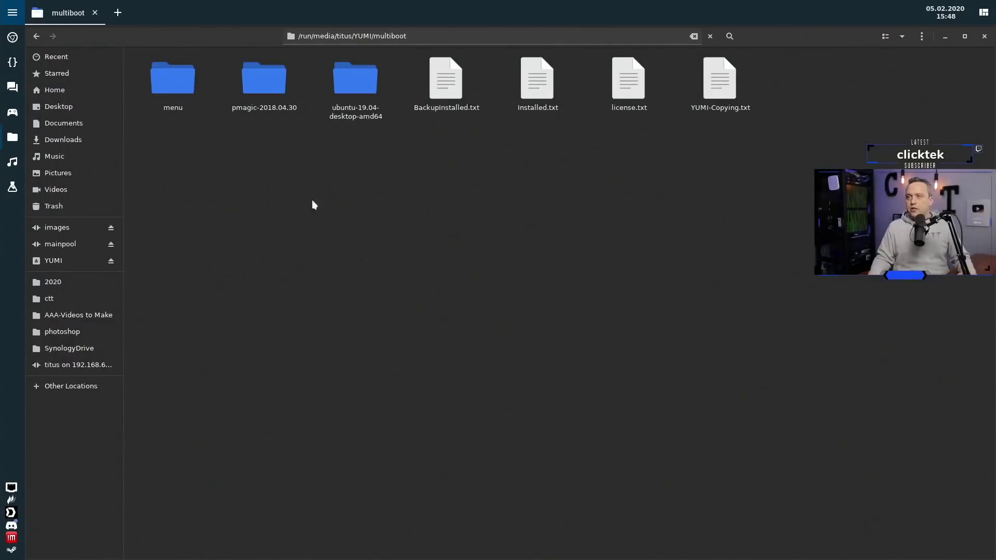
left_click(272, 86)
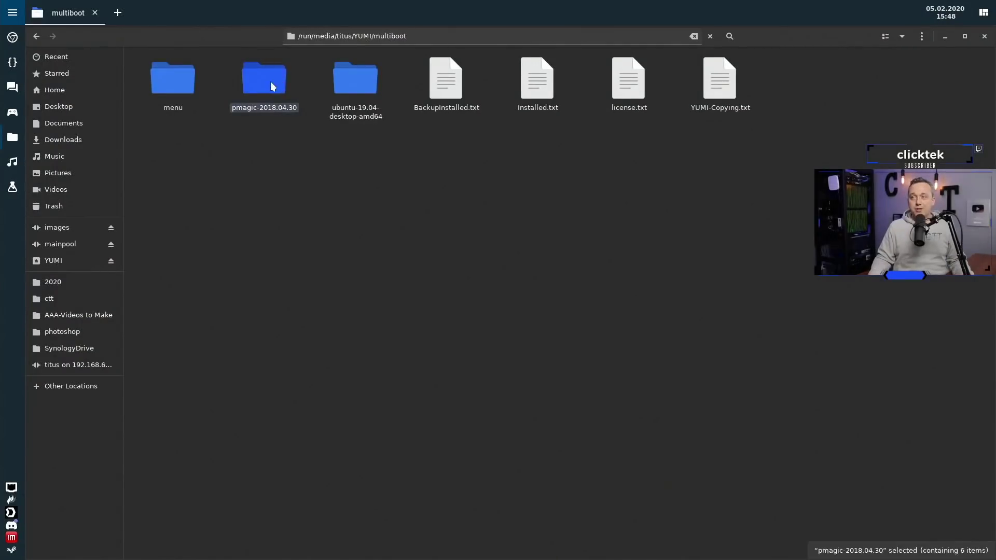
left_click(440, 316)
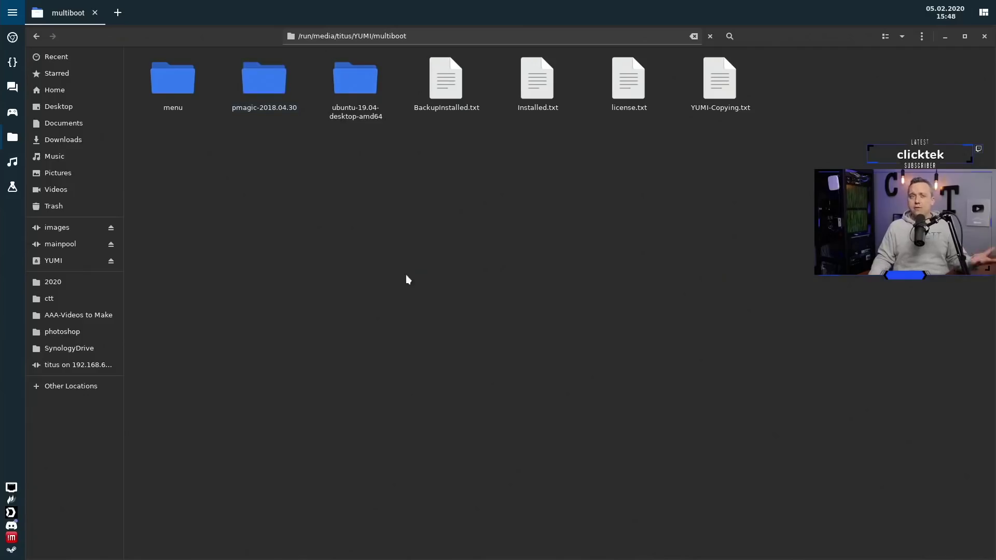
left_click(984, 36)
left_click(13, 13)
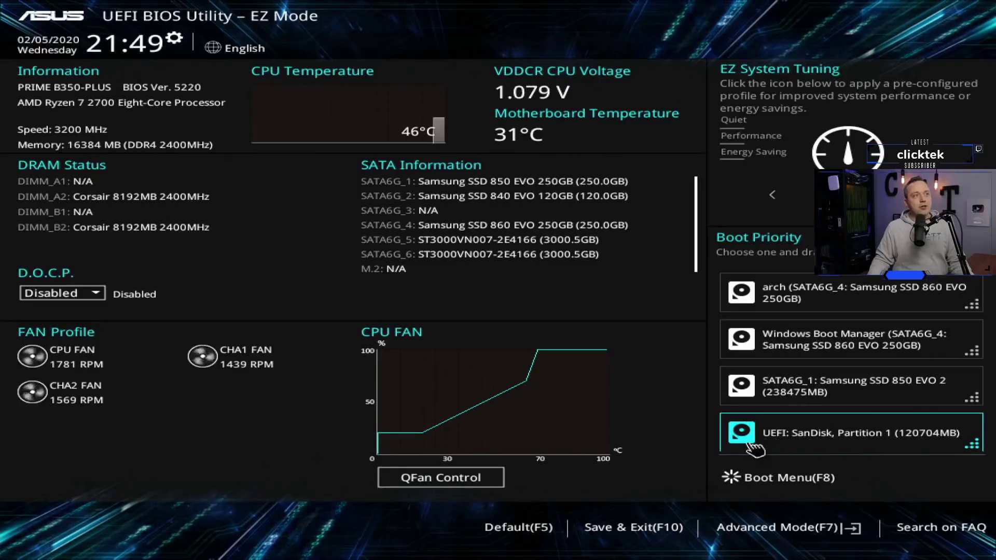
- Boot once from 'UEFI: SanDisk, Partition 1' via the BIOS Boot Menu (F8)
left_click(767, 477)
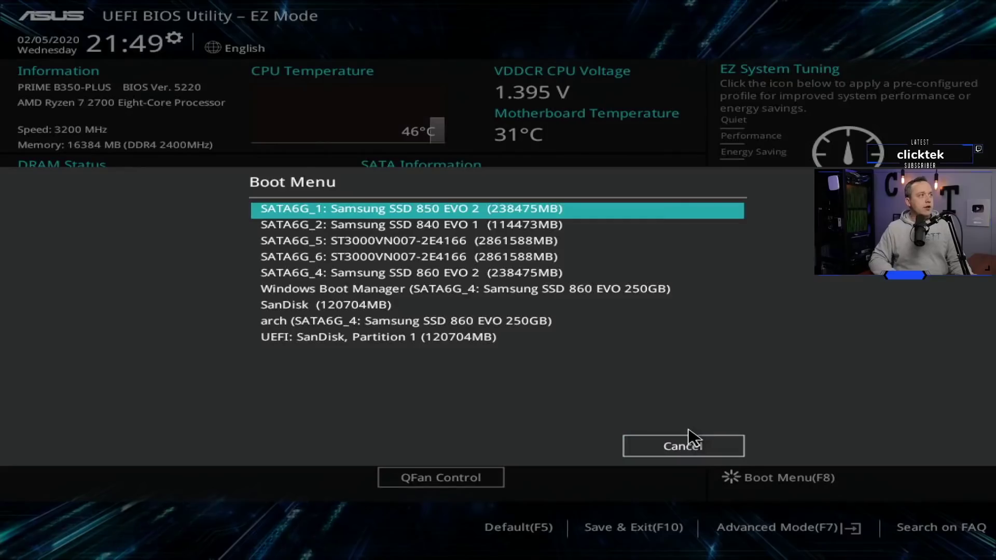
key("Down")
key("Down")
key("Down")
key("Down")
key("Down")
key("Down")
key("Down")
key("Down")
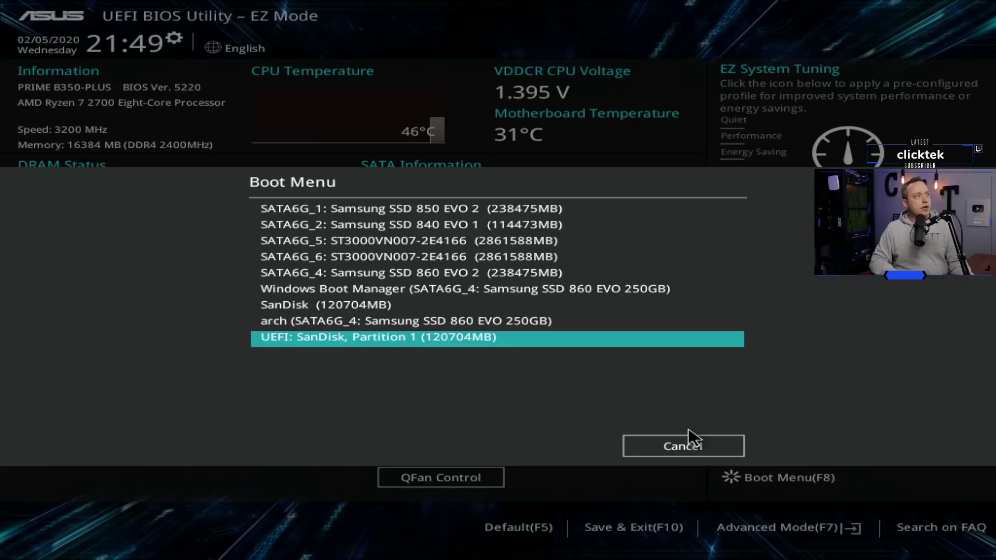
key("Up")
key("Up")
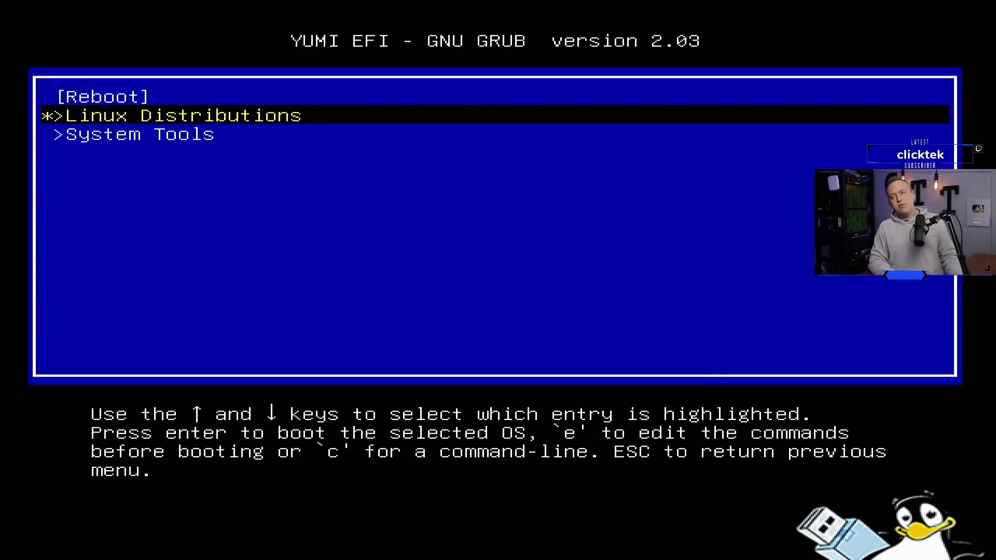
- Open the Linux Distributions submenu to check the Ubuntu 19.04 entry, then go back
key("Down")
key("Up")
key("Down")
key("Up")
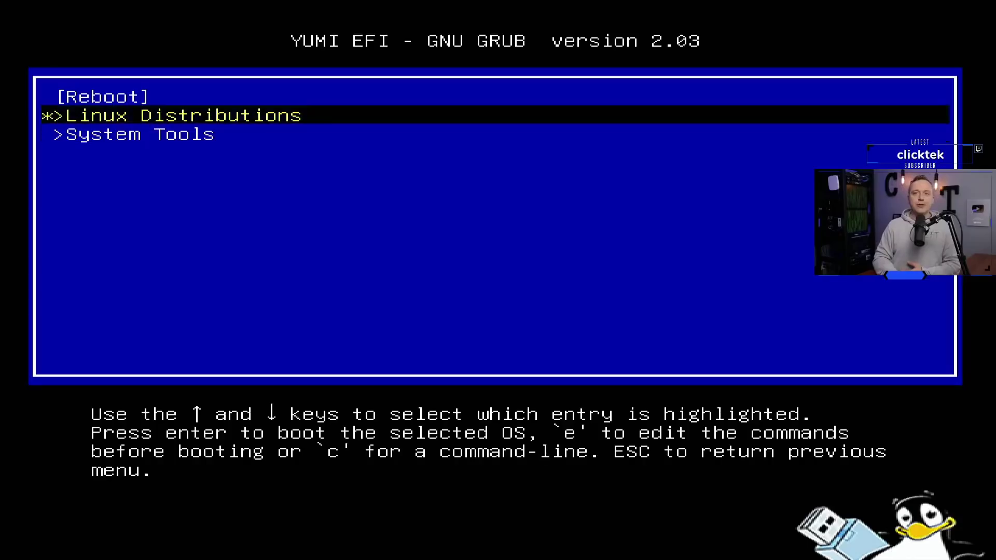
key("Return")
key("Up")
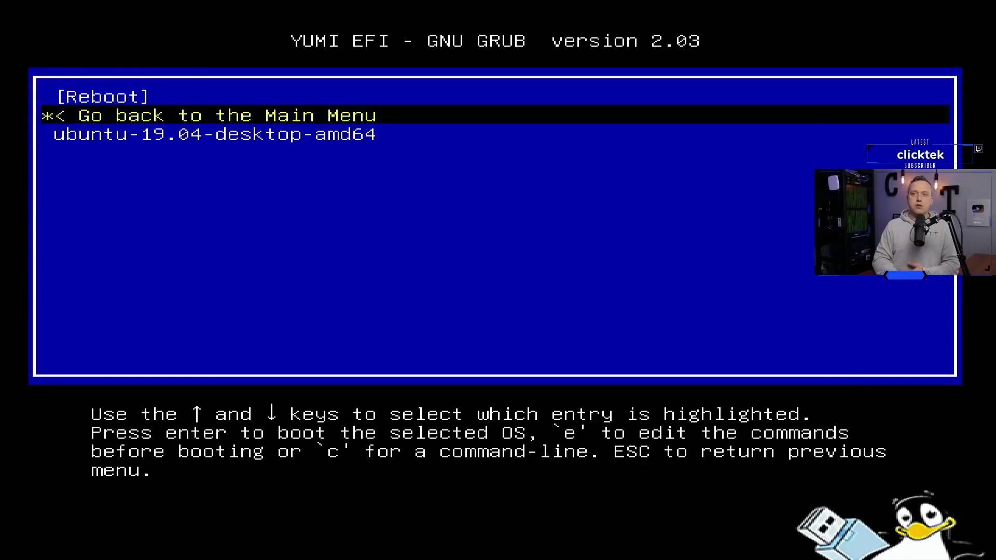
key("Return")
- Open the System Tools submenu to check the Parted Magic entry, then go back
key("Down")
key("Return")
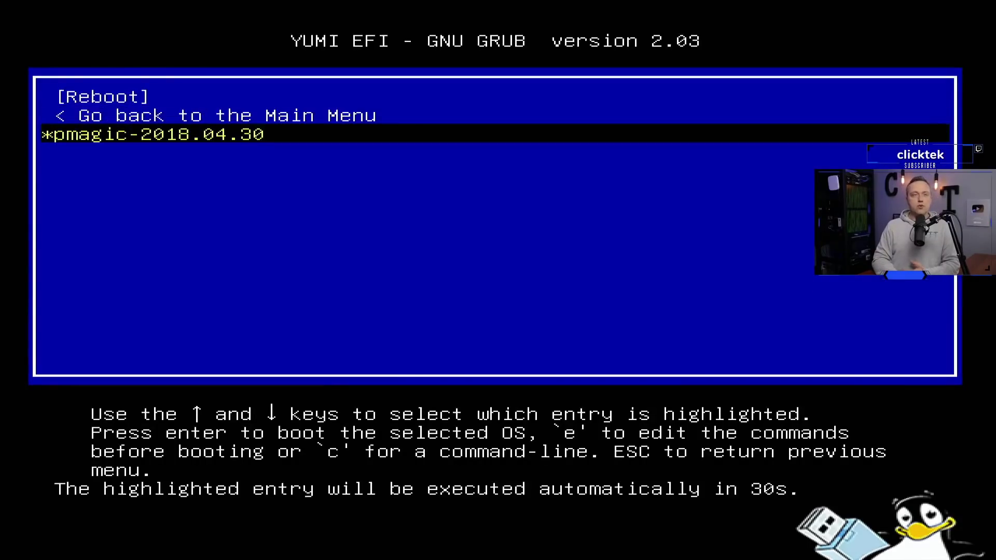
key("Up")
key("Return")
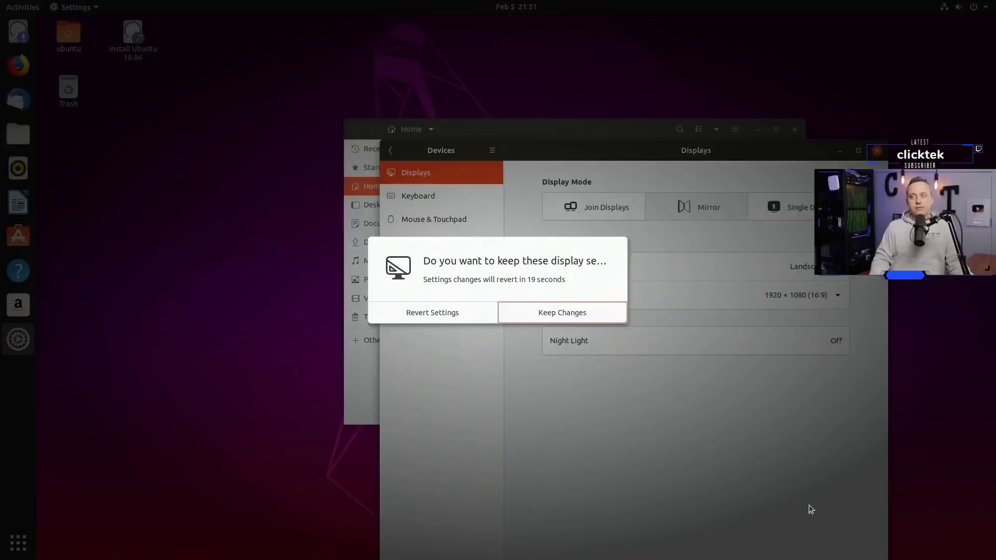
- Keep the new display settings, then close the Settings and Files windows
left_click(544, 311)
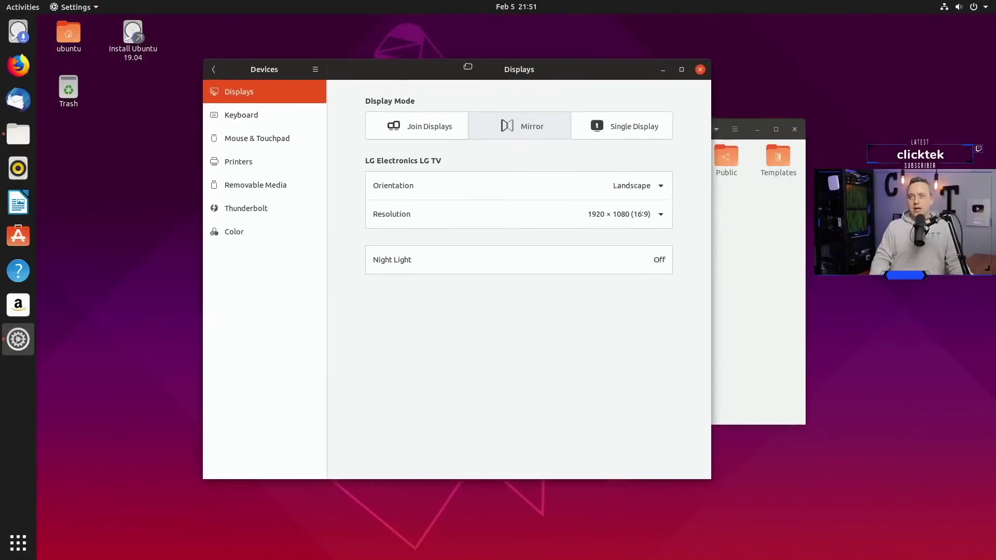
left_click_drag(471, 67, 486, 38)
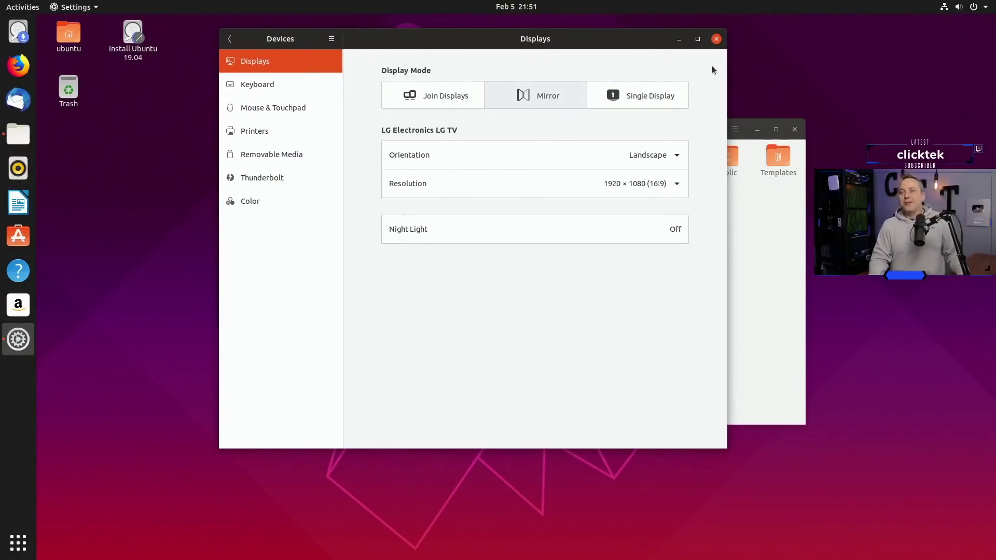
left_click(716, 39)
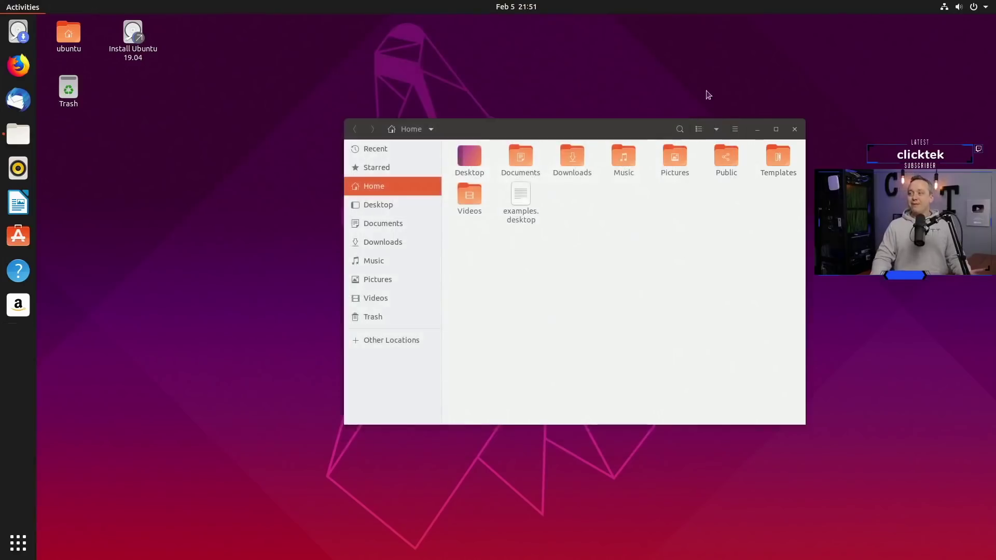
left_click(794, 129)
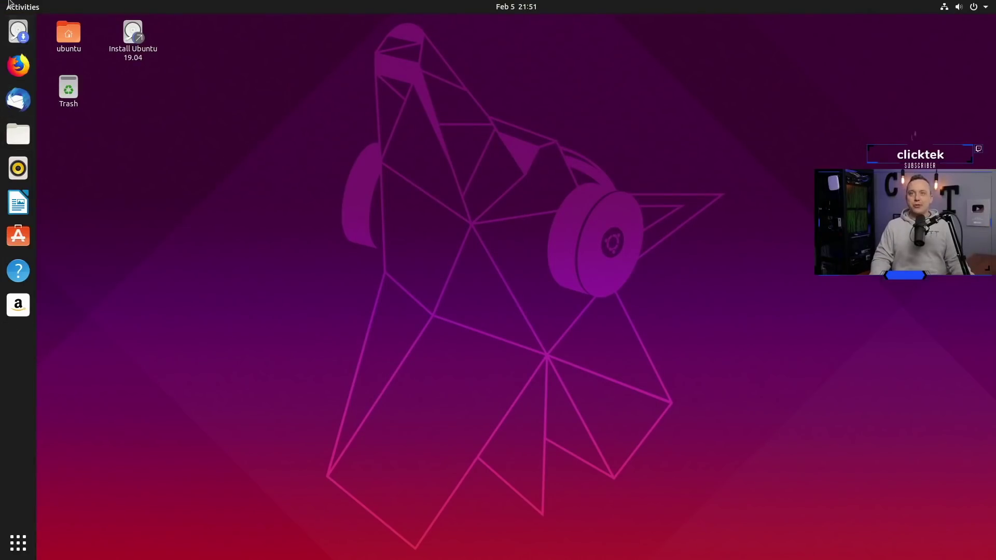
- Restart the computer from the top-right system menu's power options
left_click(973, 7)
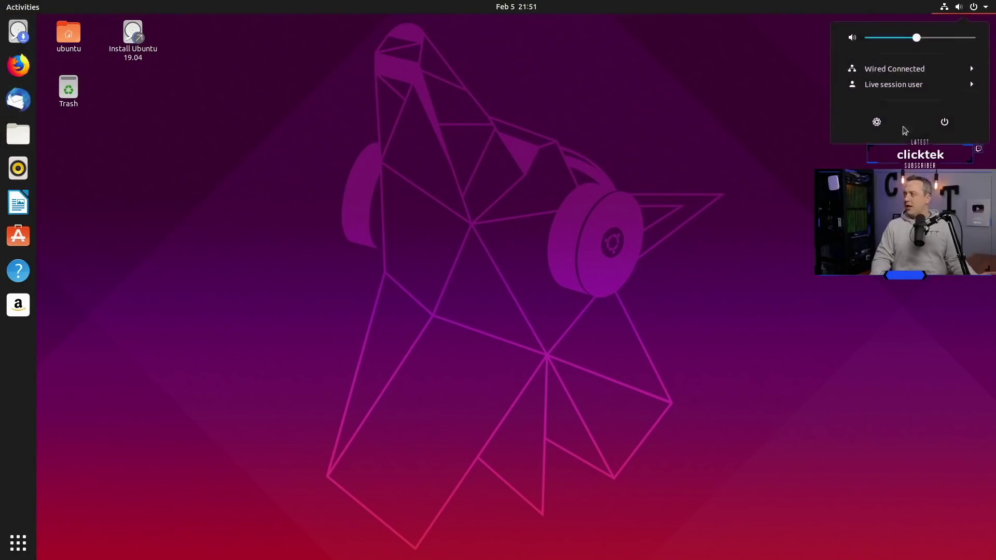
left_click(943, 121)
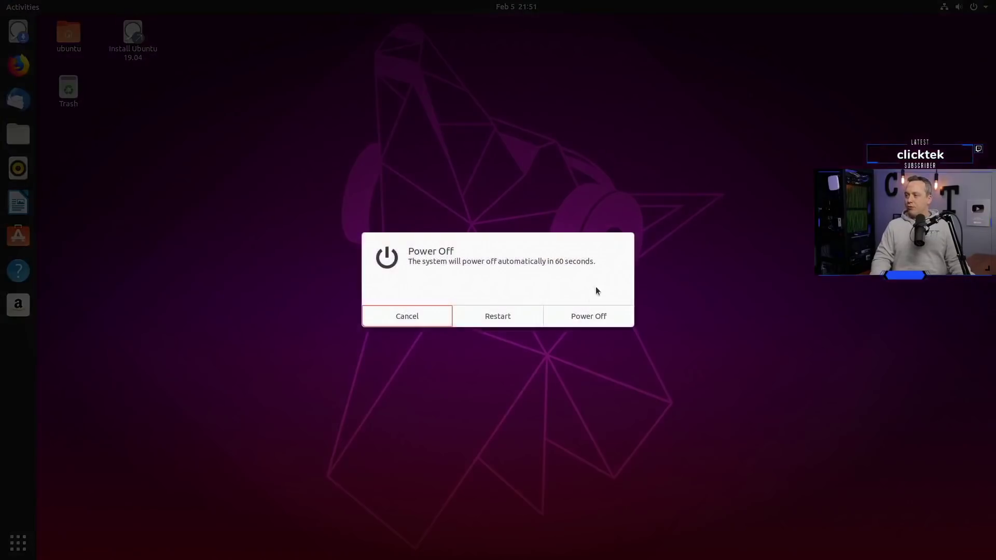
left_click(509, 316)
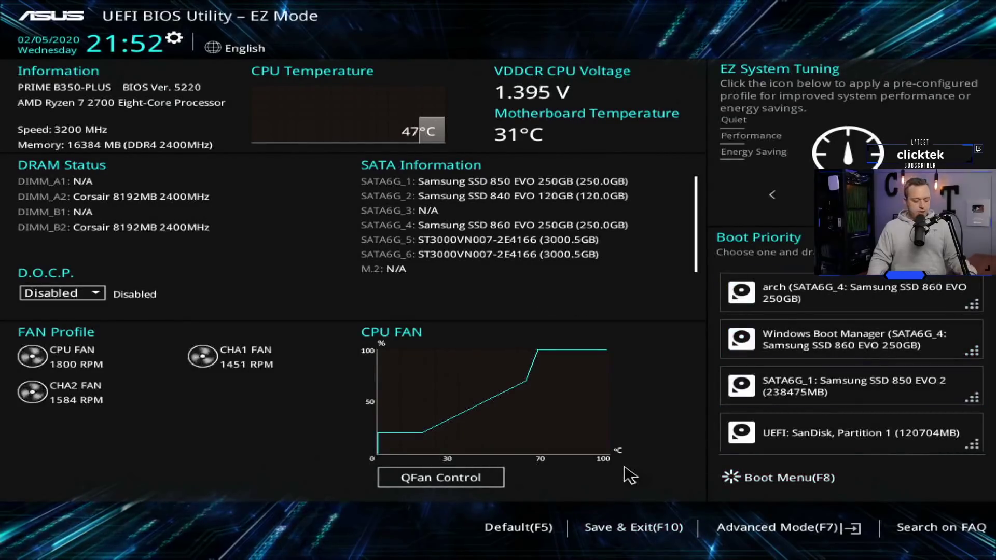
- From the F8 Boot Menu, boot 'UEFI: SanDisk, Partition 1'
key("F8")
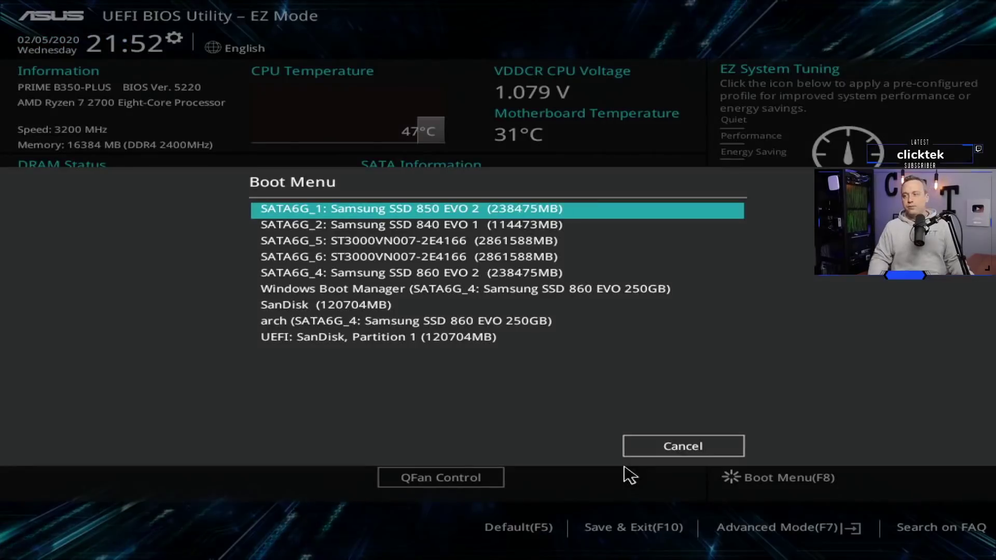
key("Down")
key("Down")
key("Down")
key("Down")
key("Down")
key("Down")
key("Down")
key("Down")
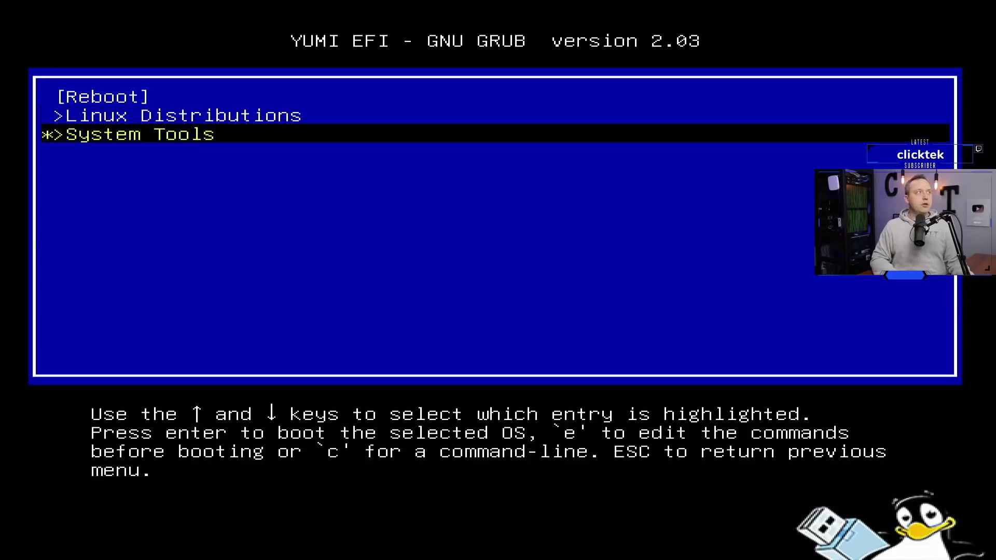
- Boot pmagic-2018.04.30 from System Tools with 'Default settings 64 (Runs from RAM)'
key("Return")
key("Return")
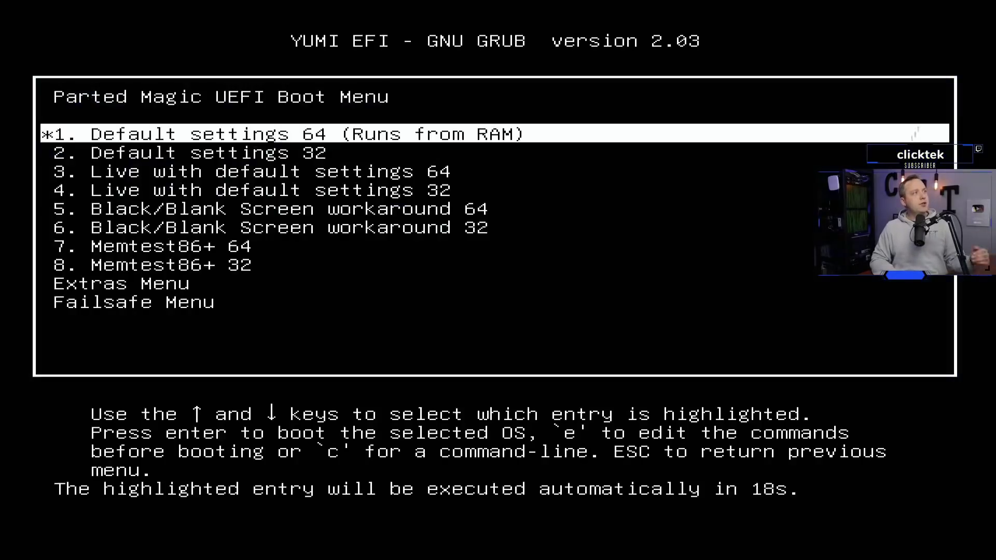
key("Return")
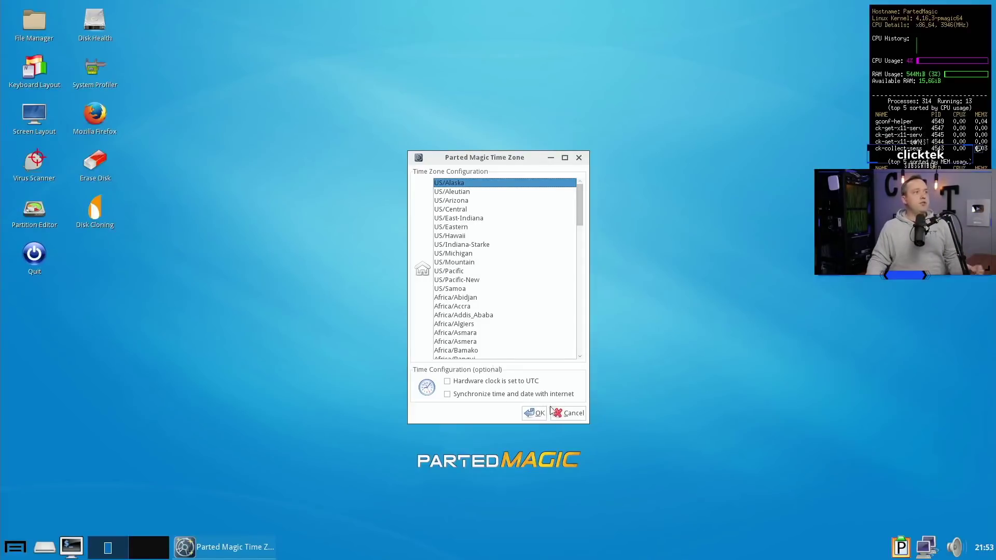
- Cancel the Time Zone dialog, then choose Restart Computer from the taskbar menu's Logout options
left_click(572, 414)
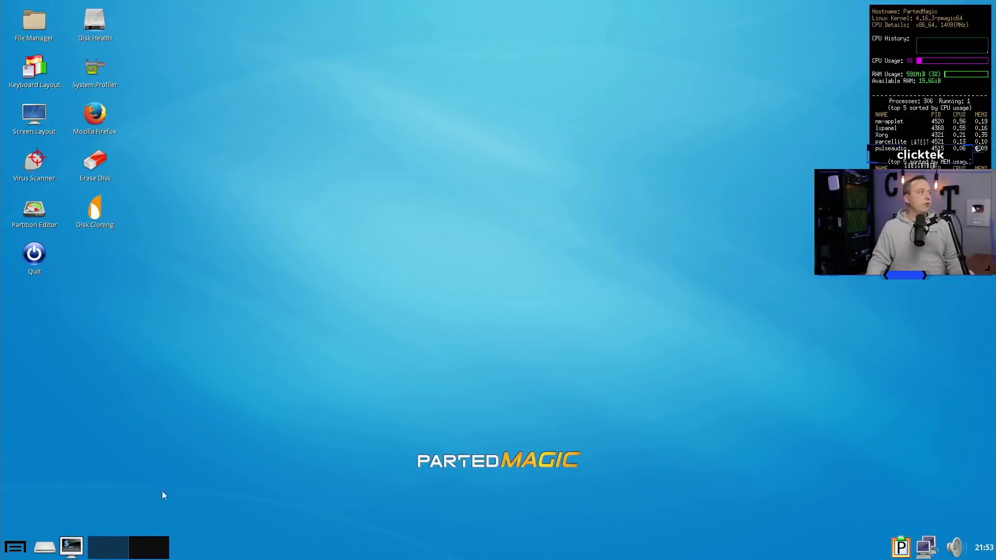
left_click(8, 551)
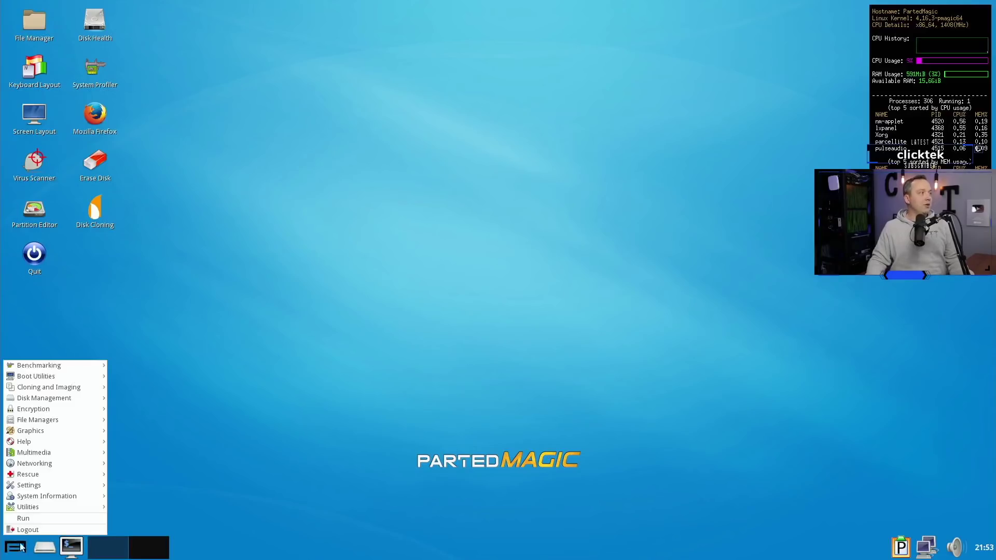
left_click(35, 530)
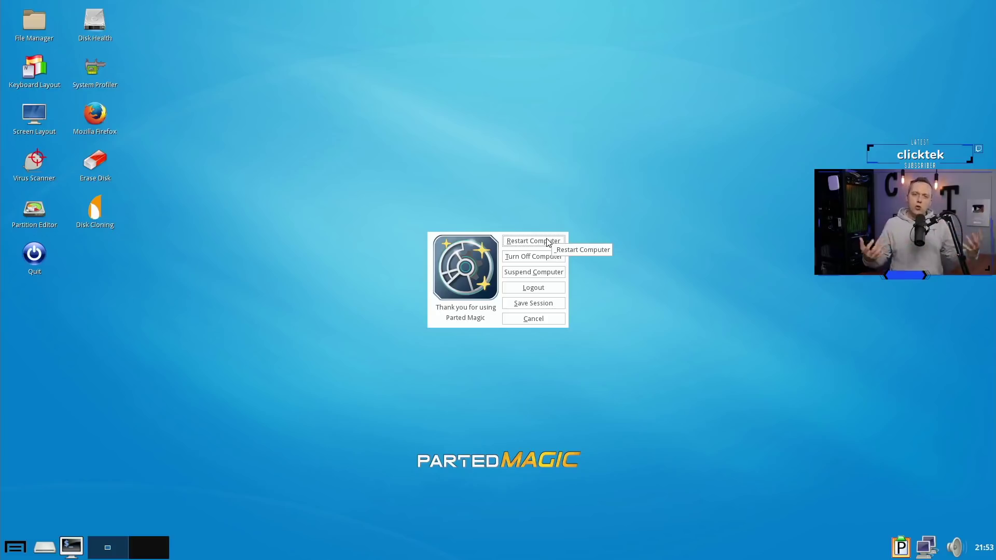
left_click(518, 240)
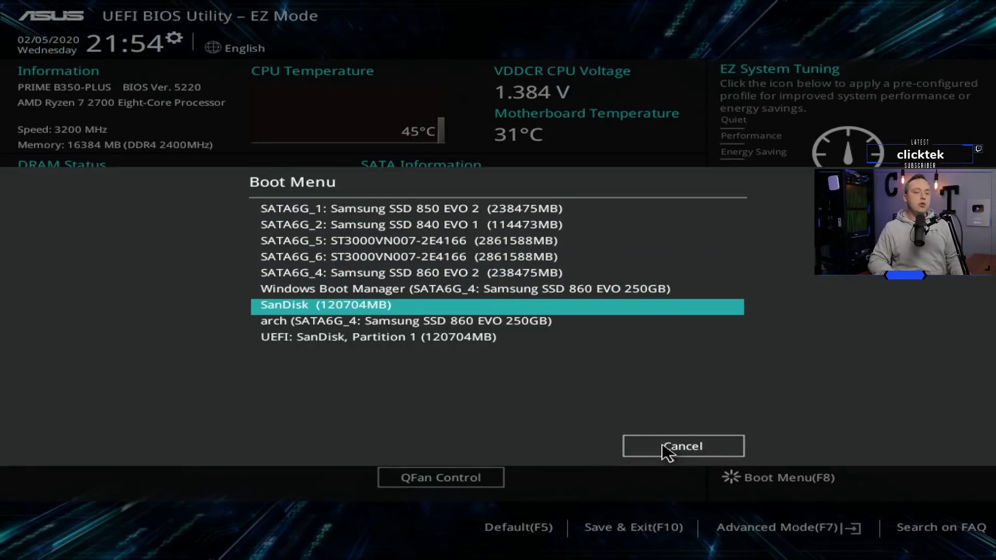
- Boot 'SanDisk (120704MB)' in legacy mode and launch ubuntu-19.04-desktop-amd64 from Linux Distributions
key("Return")
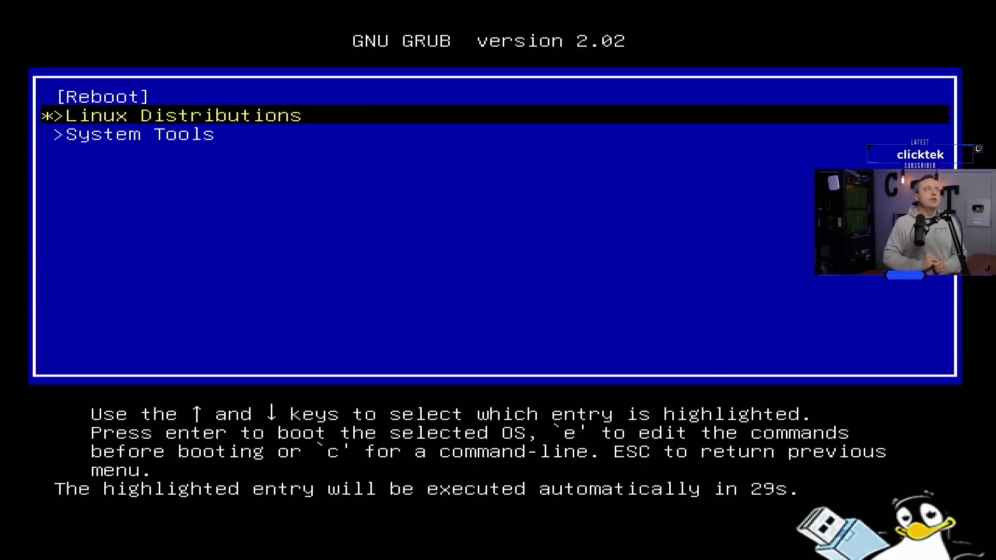
key("Down")
key("Up")
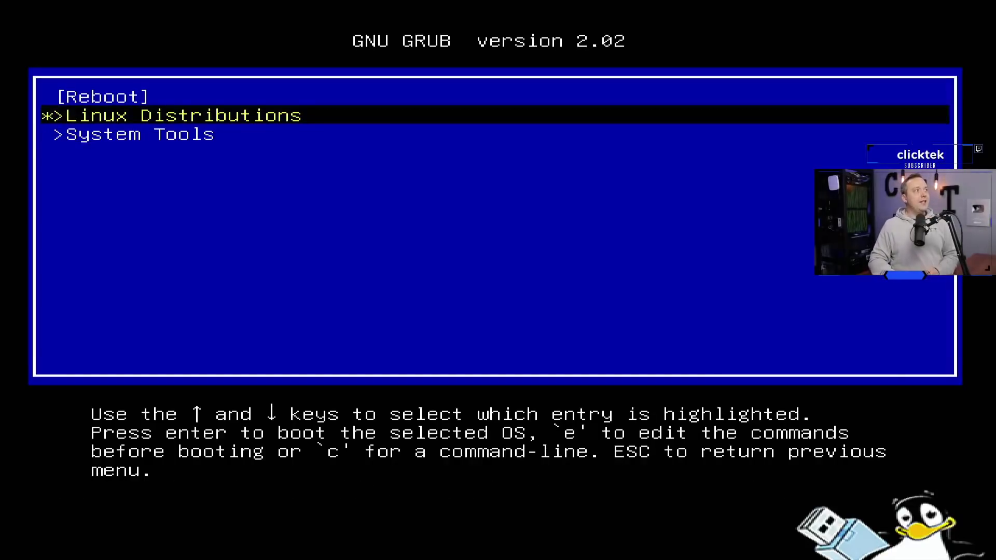
key("Down")
key("Up")
key("Return")
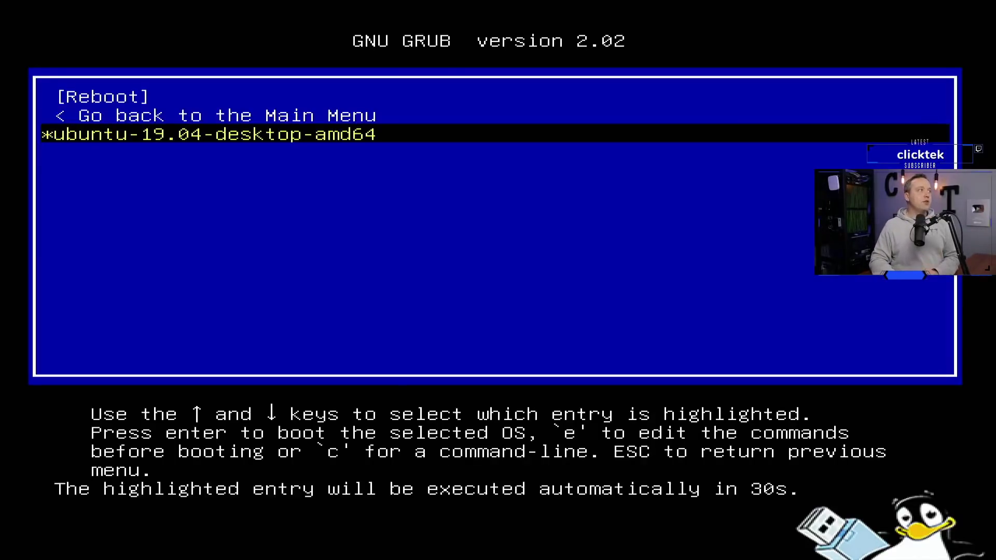
key("Return")
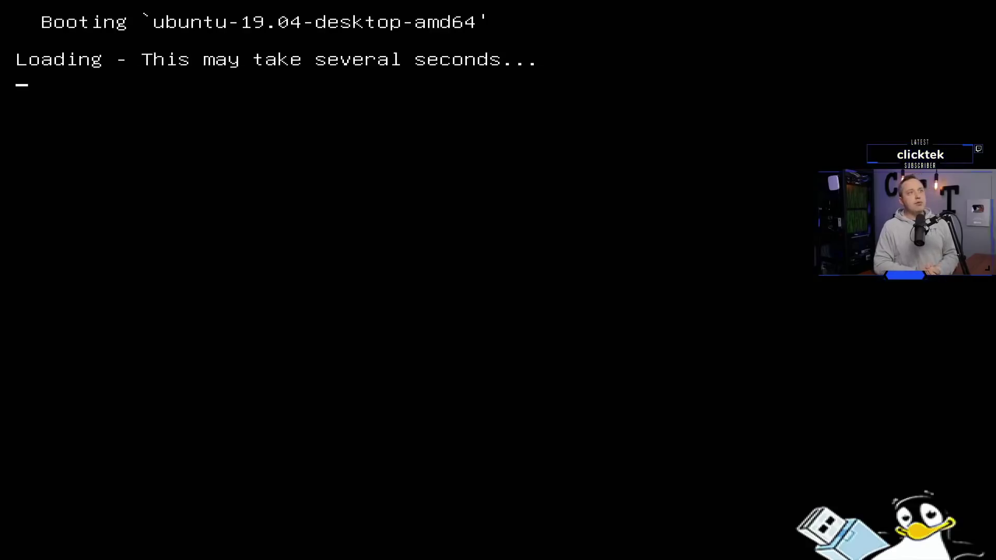